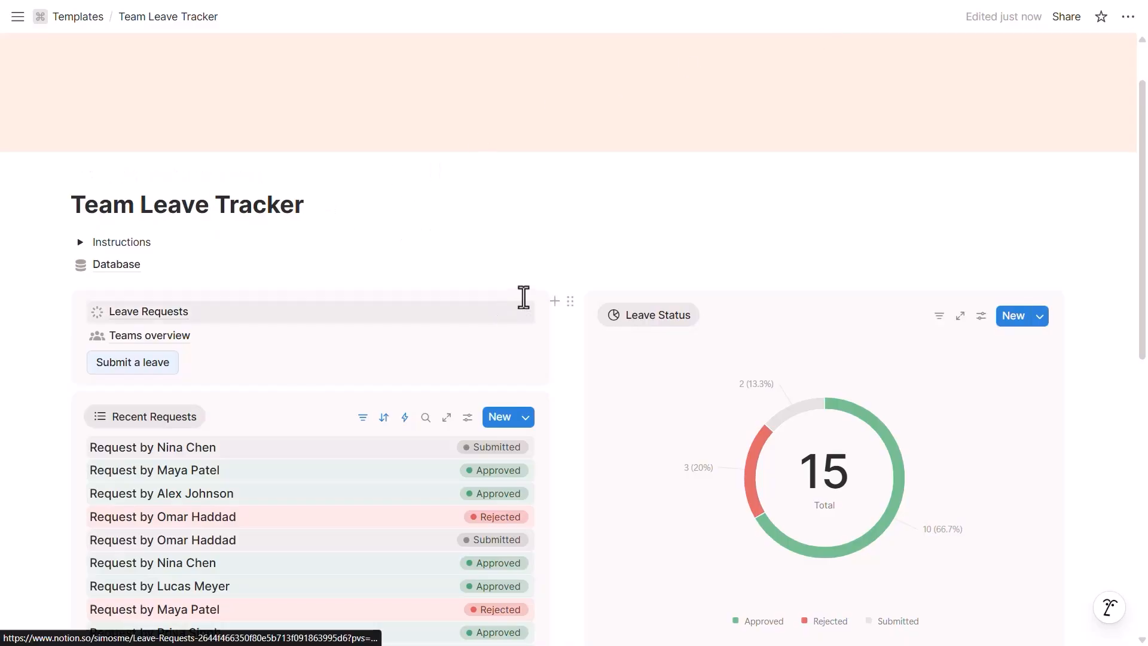
# Step: Open the tracker's Database page showing the 'Submit a leave request' form
pyautogui.click(517, 266)
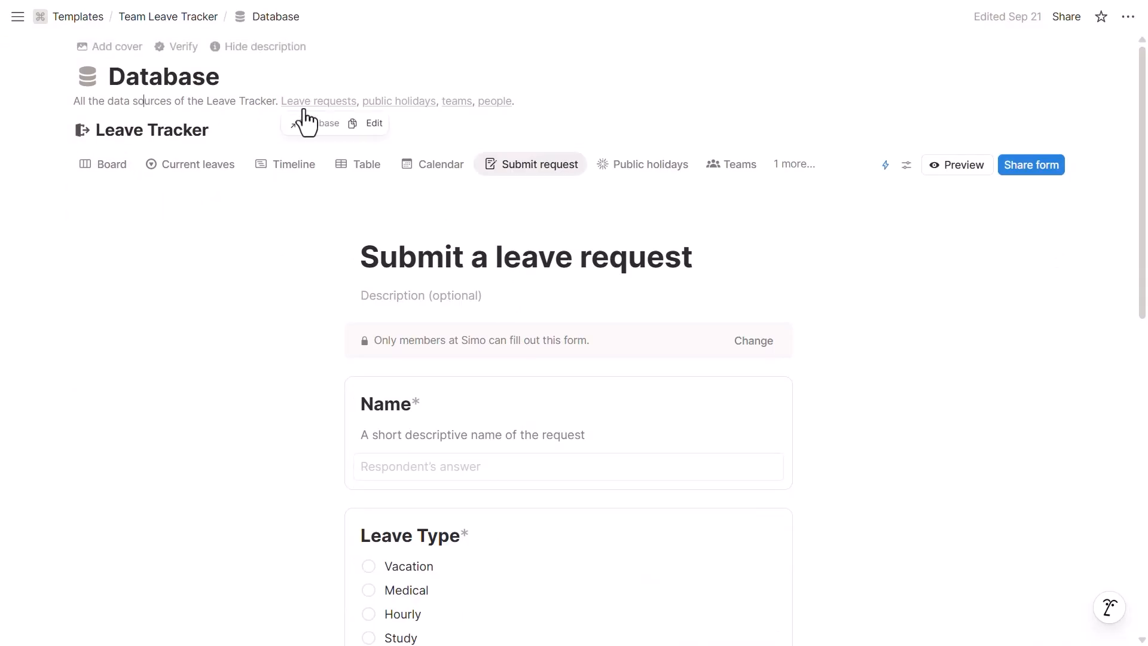
# Step: Show leave requests as a status board and open the first Submitted Vacation request
pyautogui.click(323, 103)
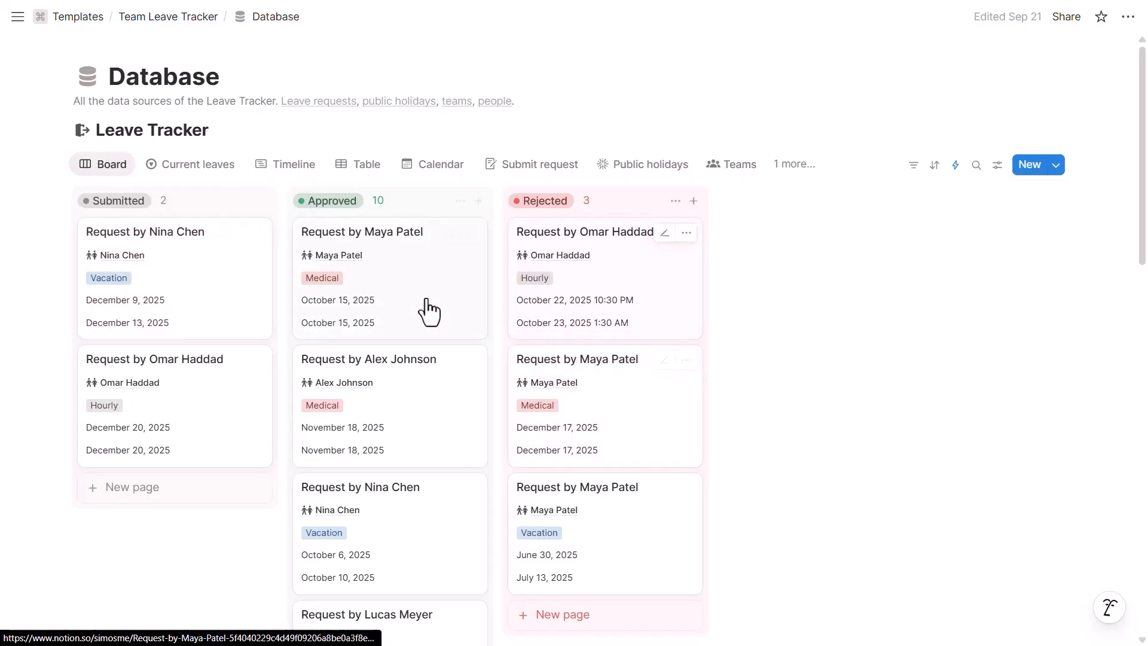
pyautogui.click(197, 272)
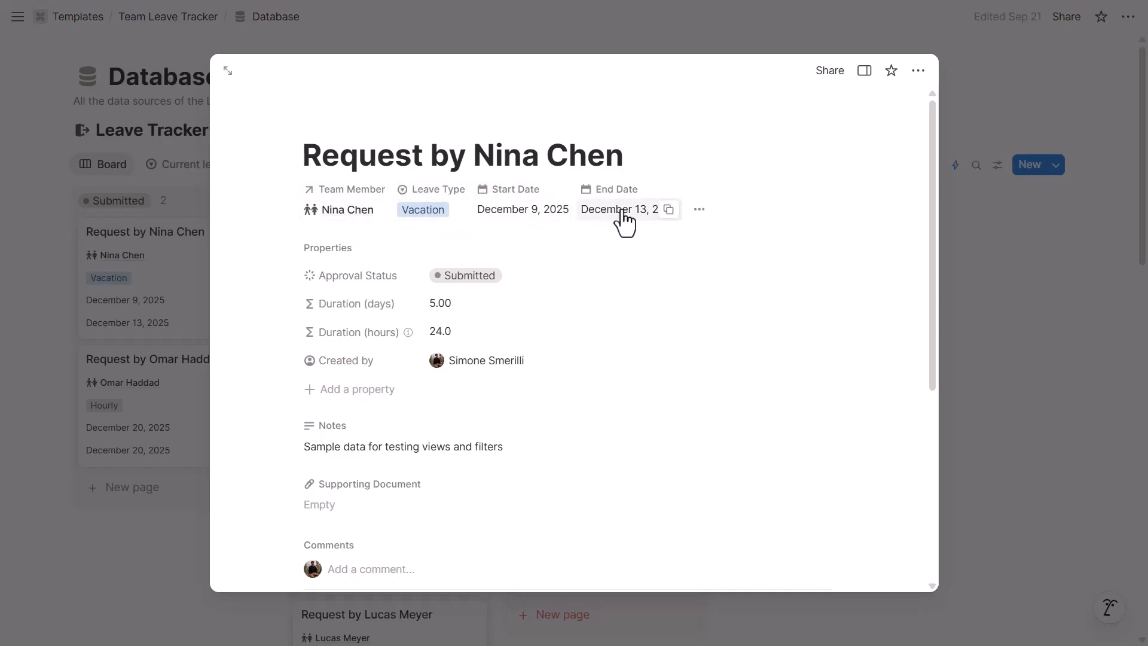
# Step: Inspect the request's details panel and comments, then open the Public Holidays table
pyautogui.scroll(-1, 520, 308)
pyautogui.scroll(-1, 519, 308)
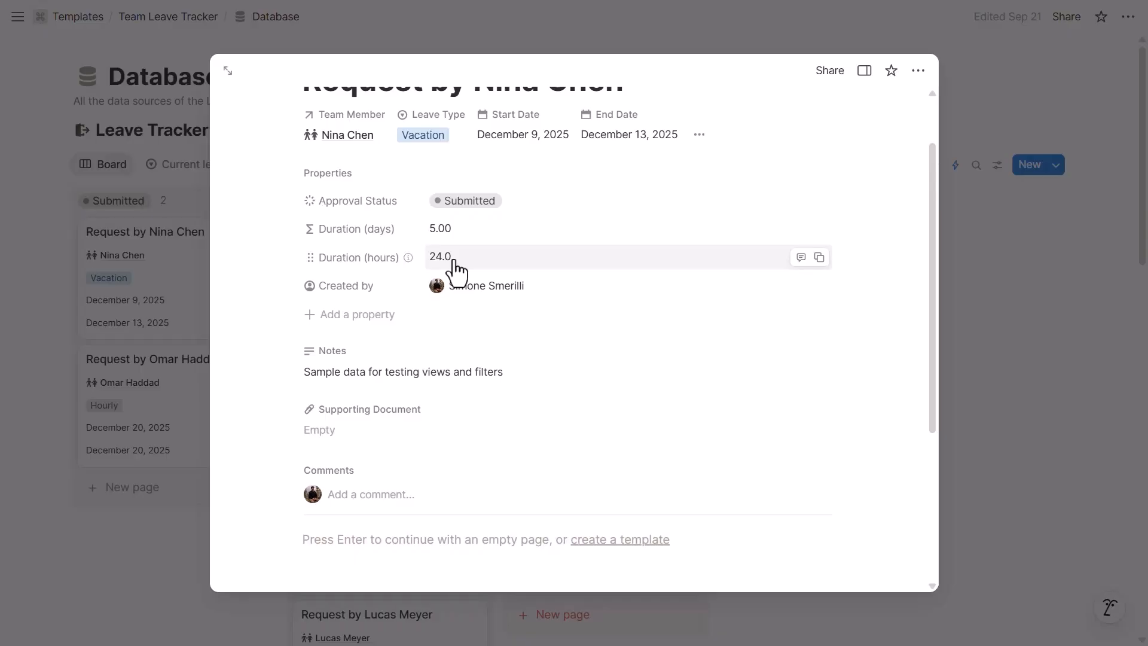
pyautogui.click(698, 135)
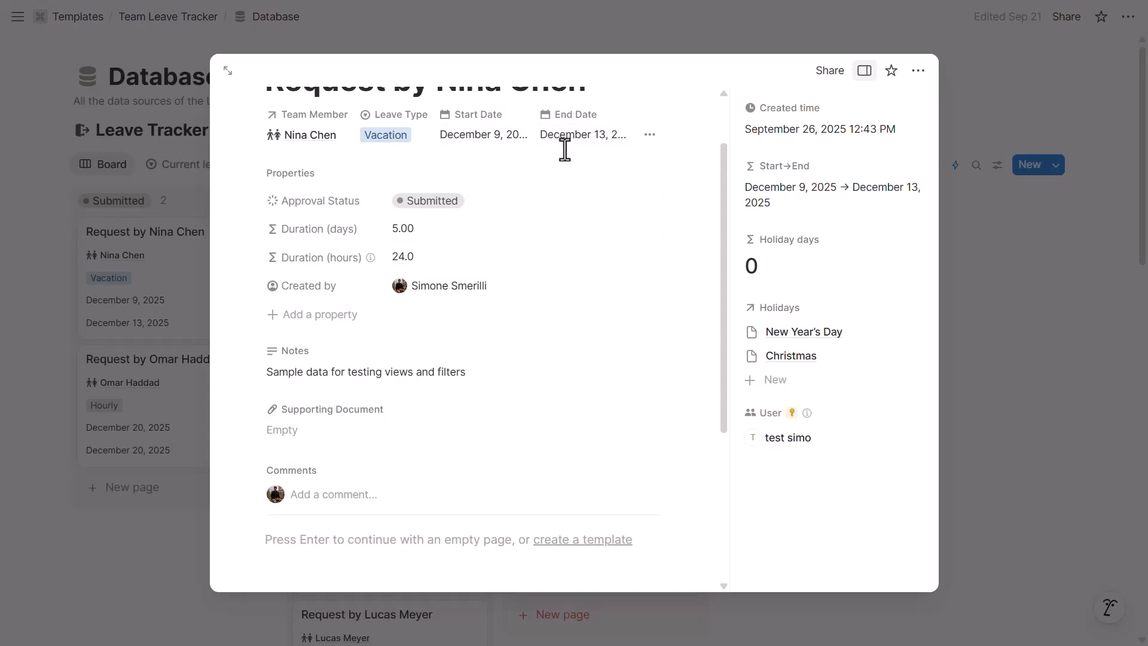
pyautogui.click(865, 71)
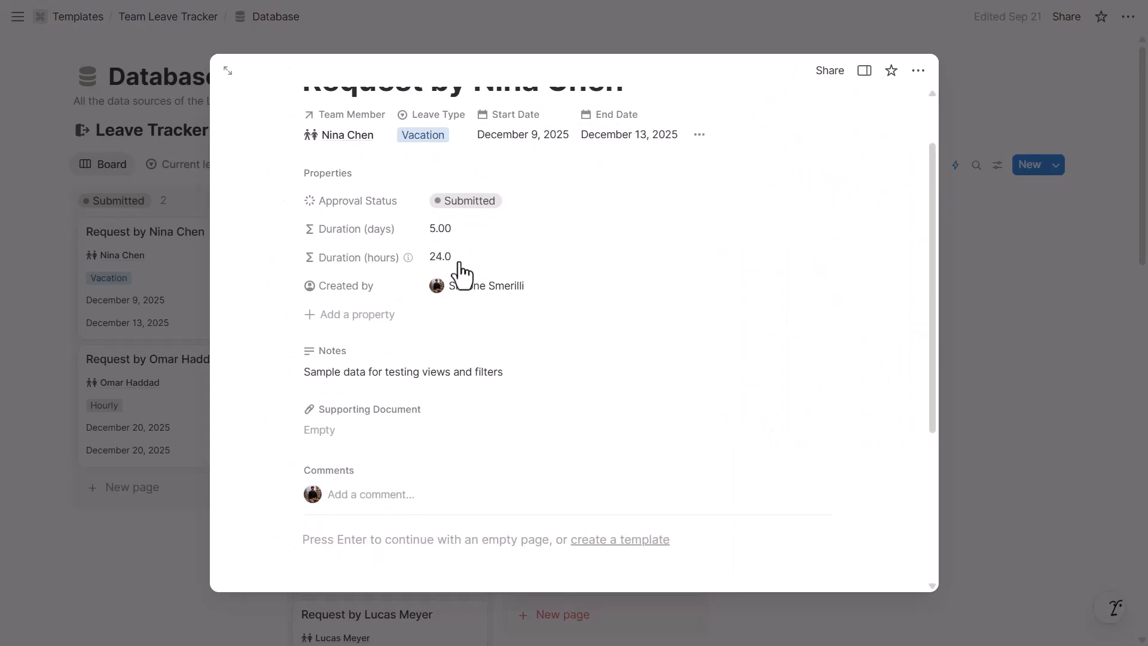
pyautogui.scroll(-2, 487, 299)
pyautogui.click(413, 421)
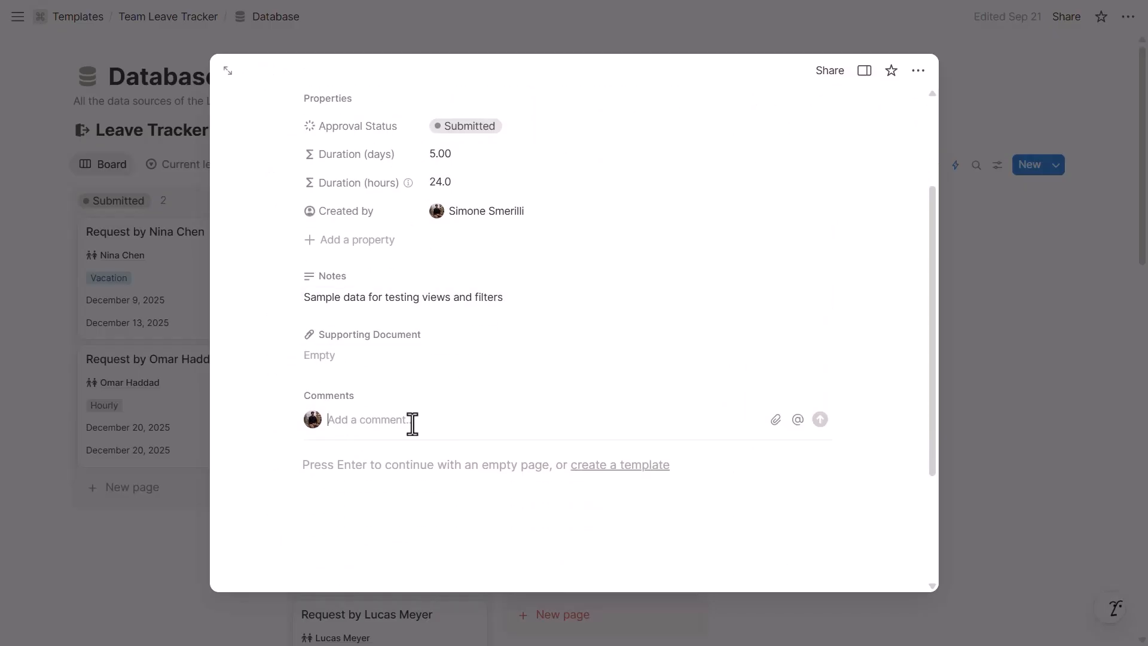
pyautogui.scroll(2, 418, 405)
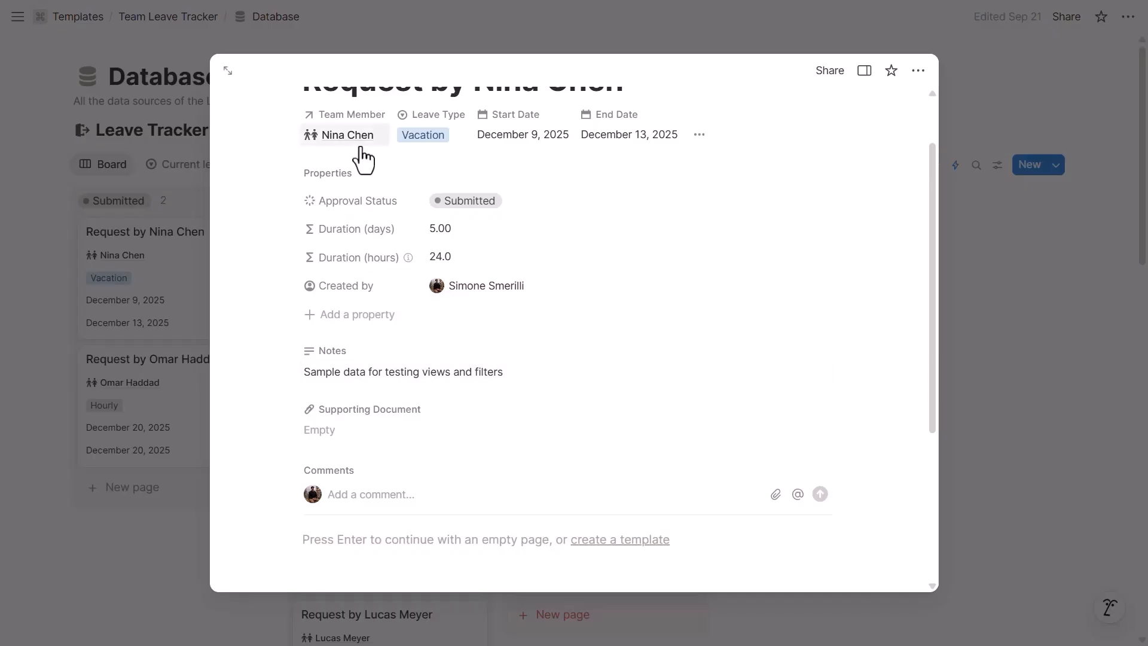
pyautogui.press('Escape')
pyautogui.click(398, 101)
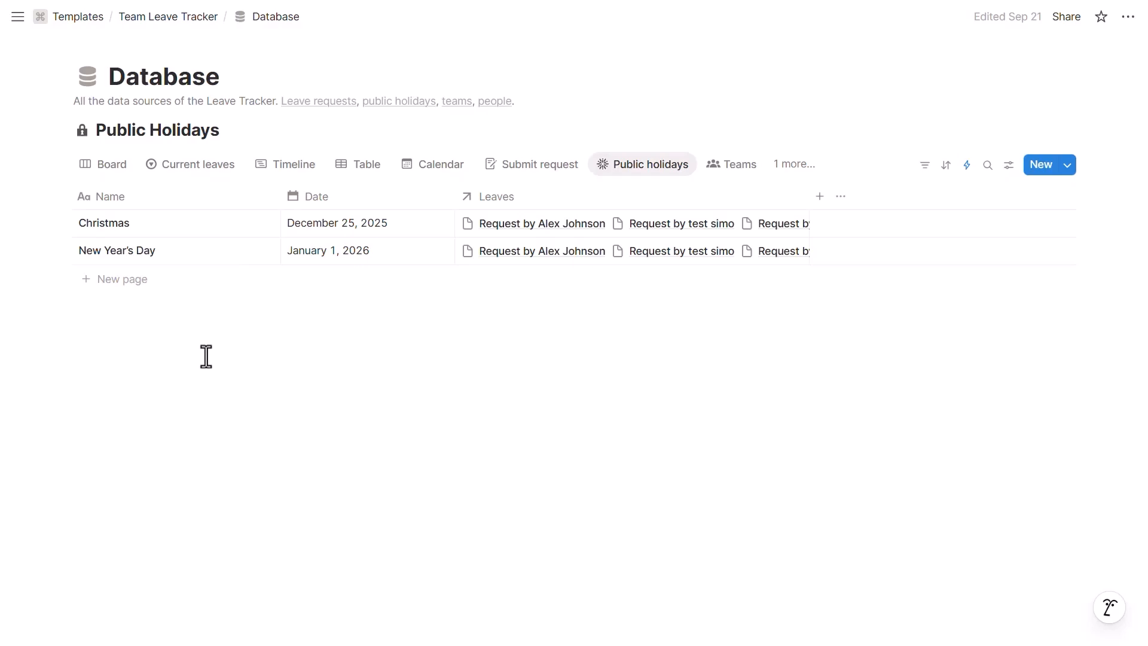
# Step: View the Marketing Analytics team's members, then switch to the People leave-balance table
pyautogui.click(713, 169)
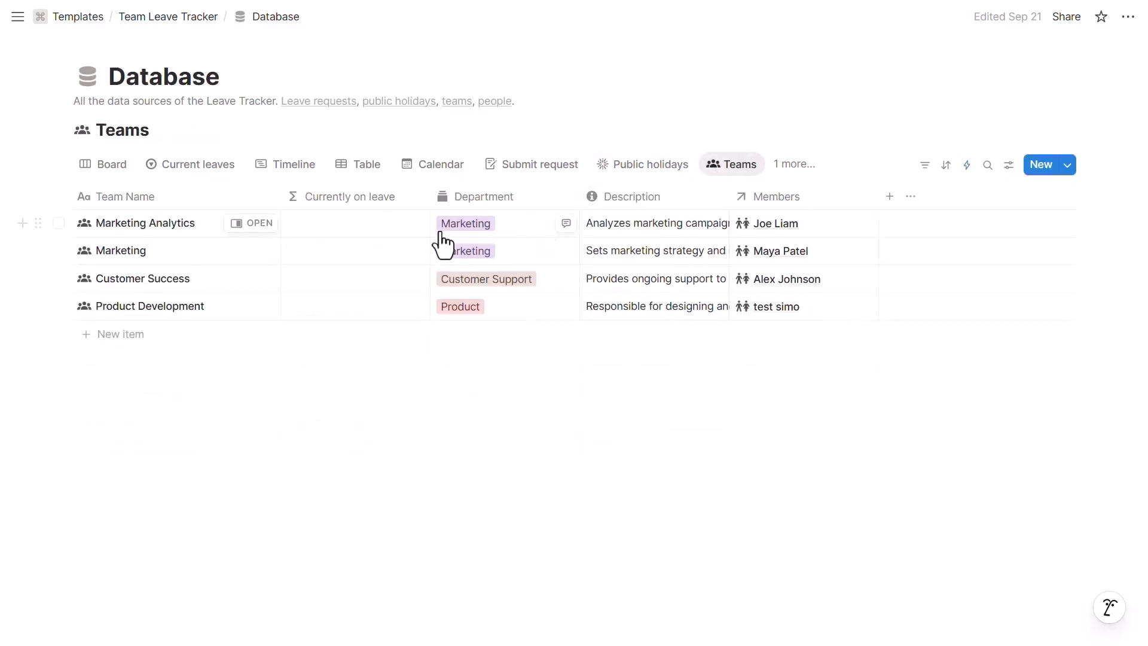
pyautogui.click(255, 224)
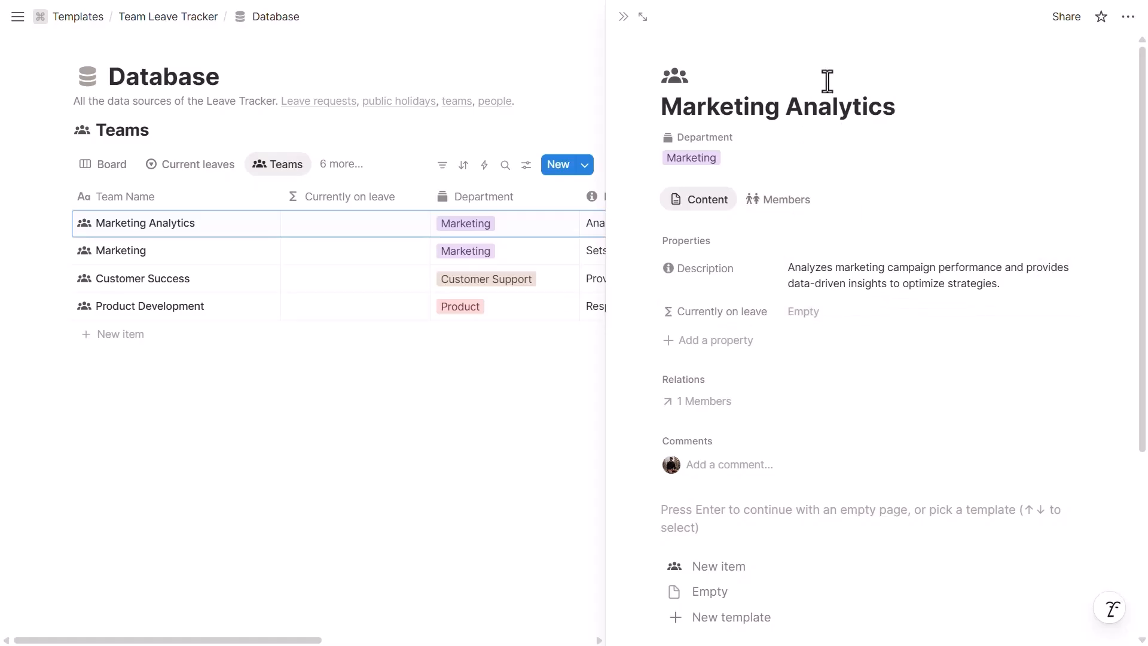
pyautogui.click(782, 216)
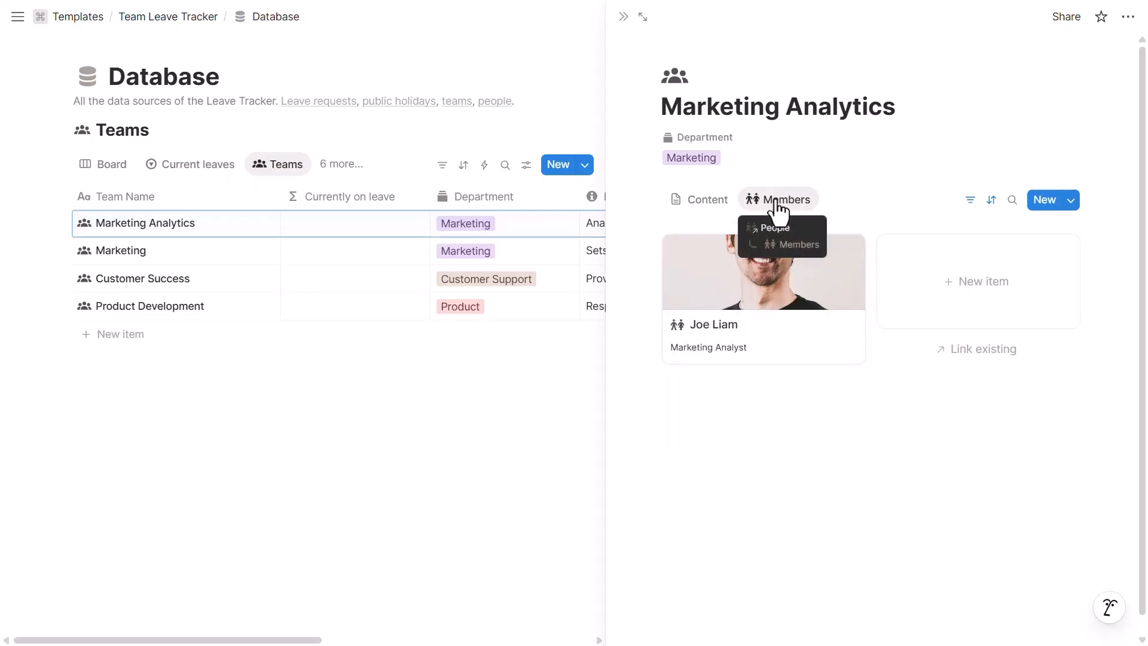
pyautogui.click(347, 171)
pyautogui.click(378, 395)
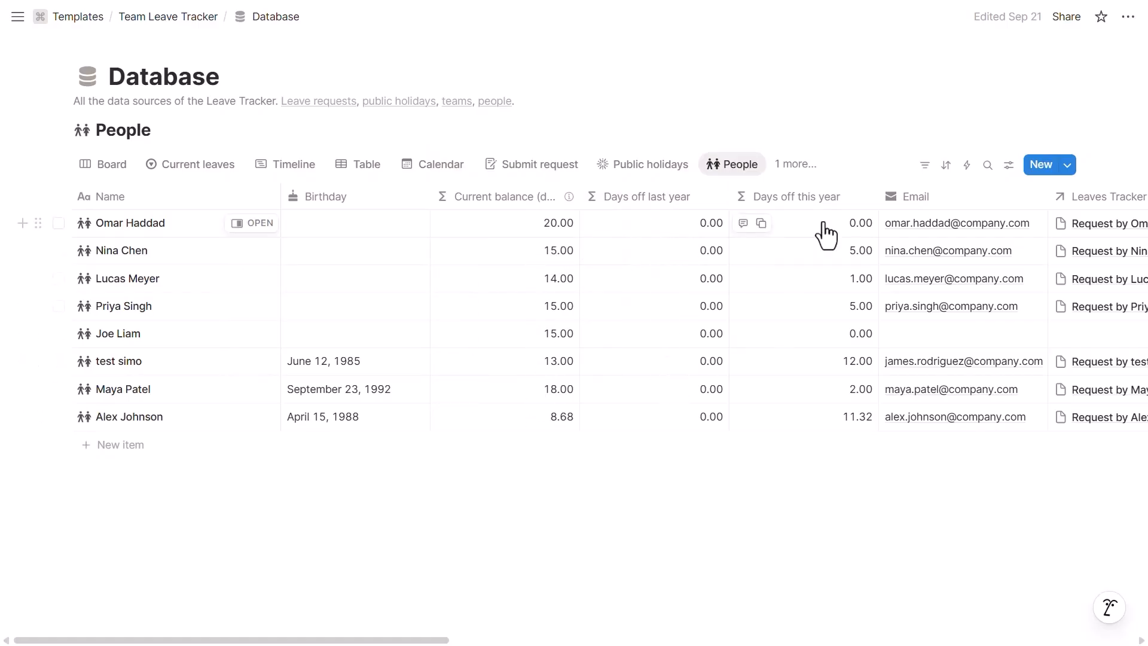
# Step: Open the Chief Product Officer's People record as a full page with its Leaves Tracker
pyautogui.click(264, 223)
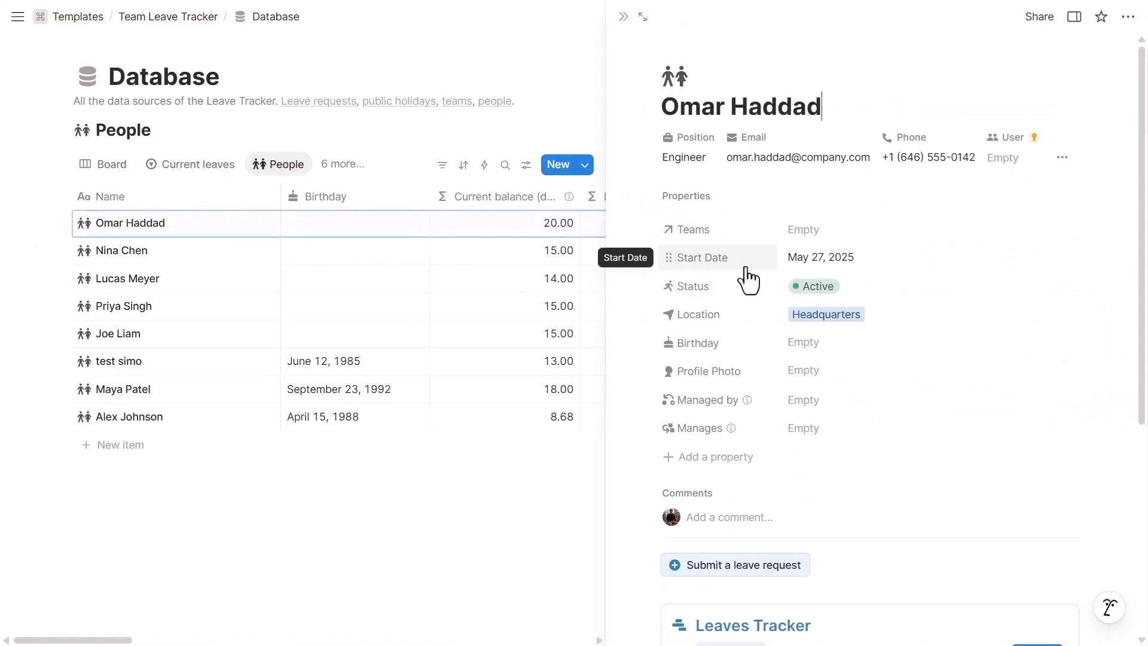
pyautogui.click(251, 361)
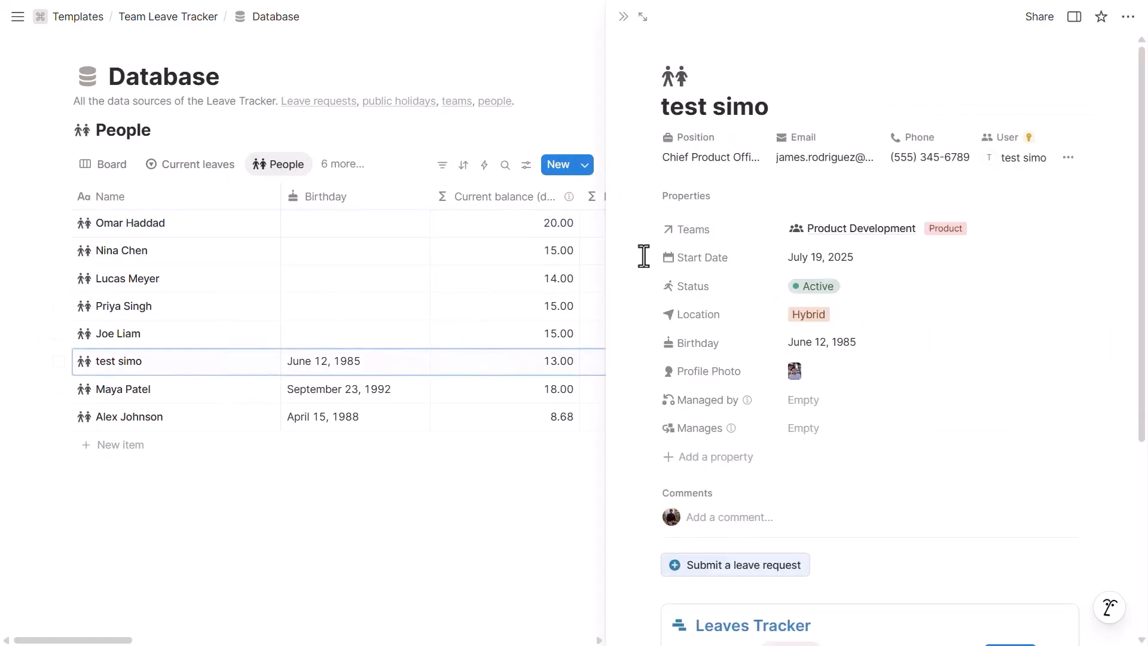
pyautogui.click(643, 16)
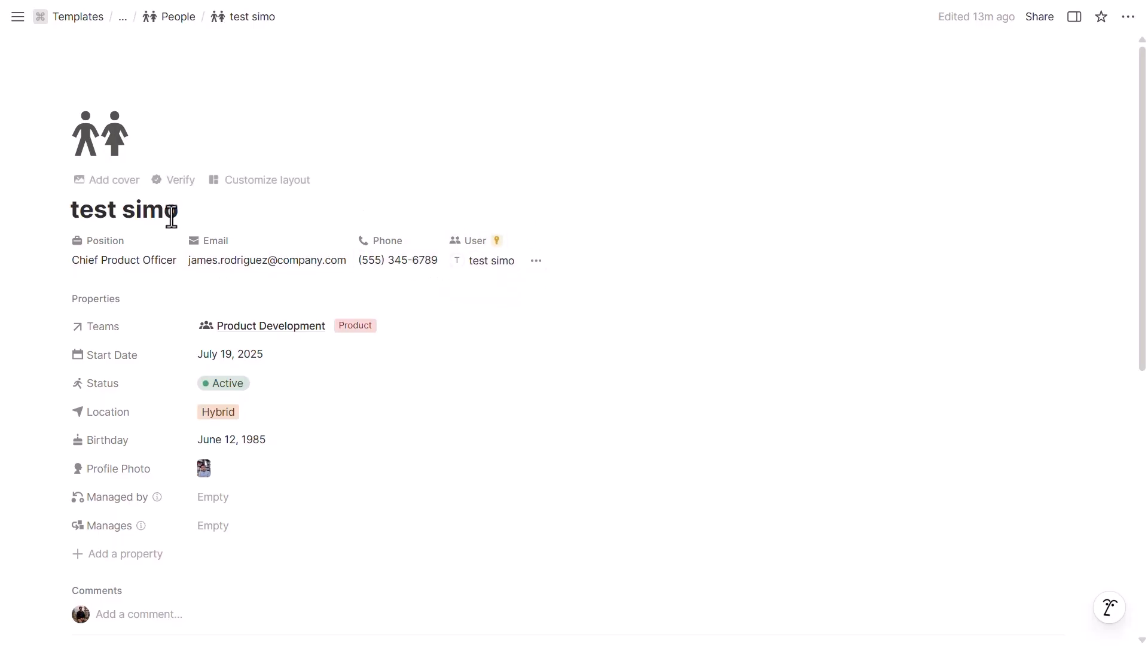
pyautogui.scroll(-3, 185, 217)
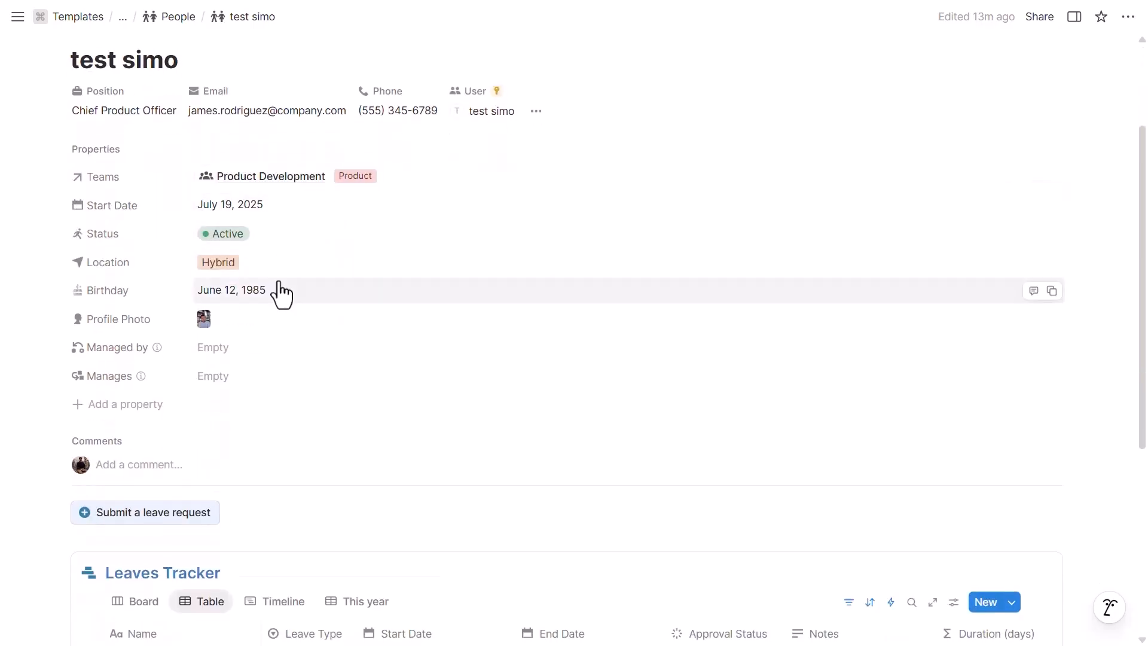
pyautogui.scroll(-4, 281, 287)
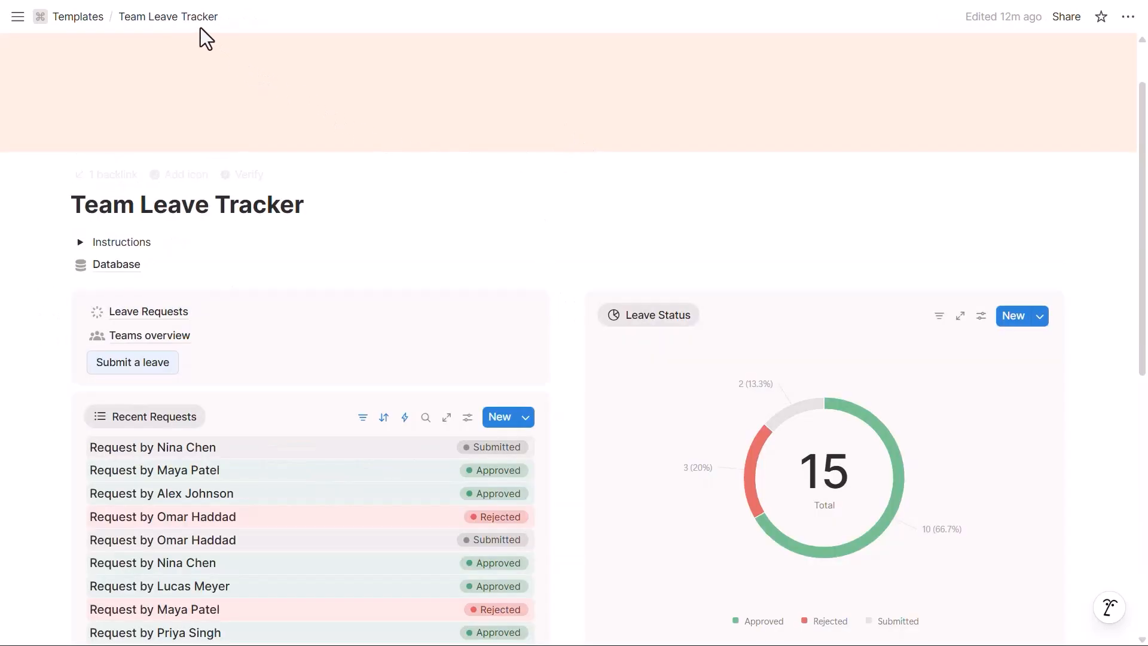
# Step: Open Leave Requests and check the first request's approval status options without changing them
pyautogui.scroll(-3, 263, 162)
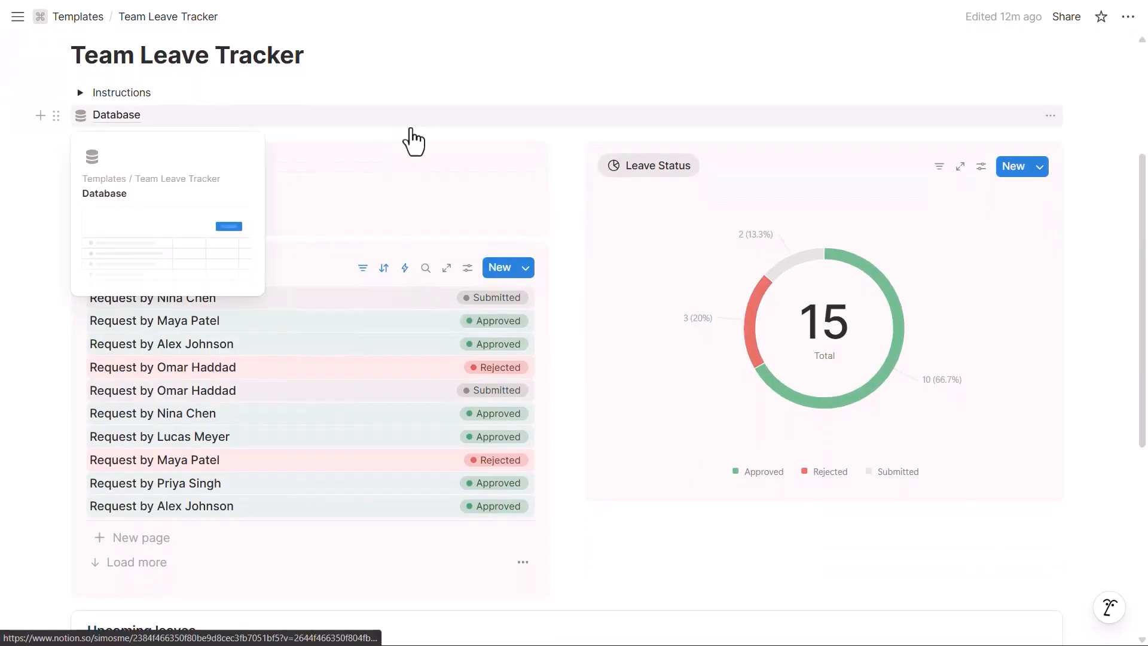
pyautogui.click(277, 177)
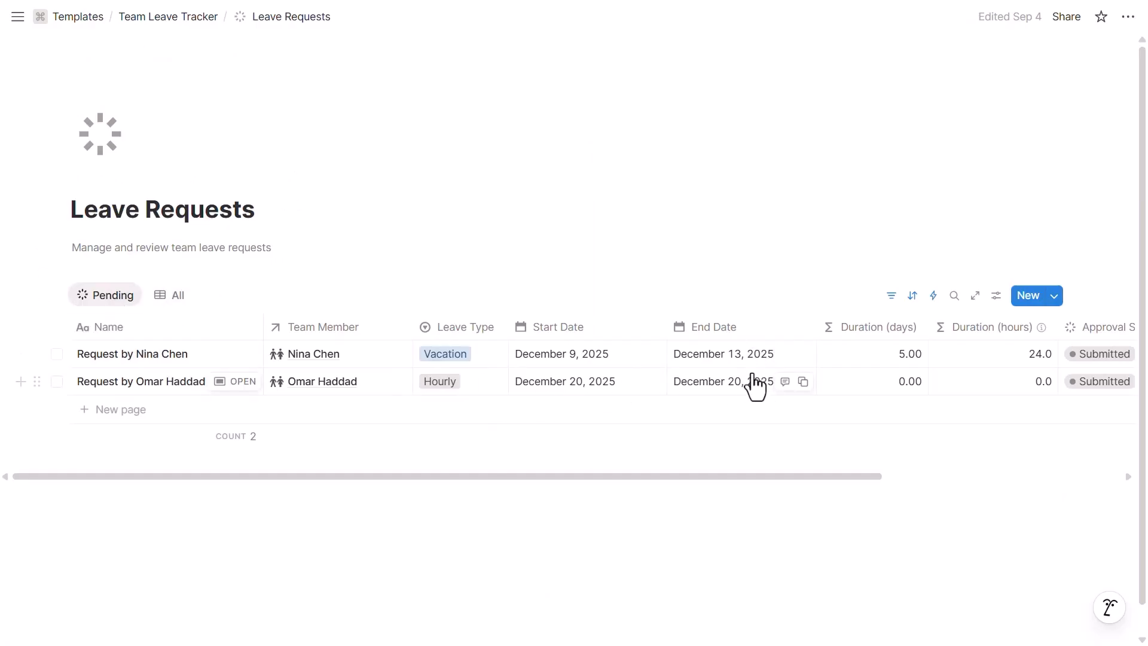
pyautogui.click(1091, 357)
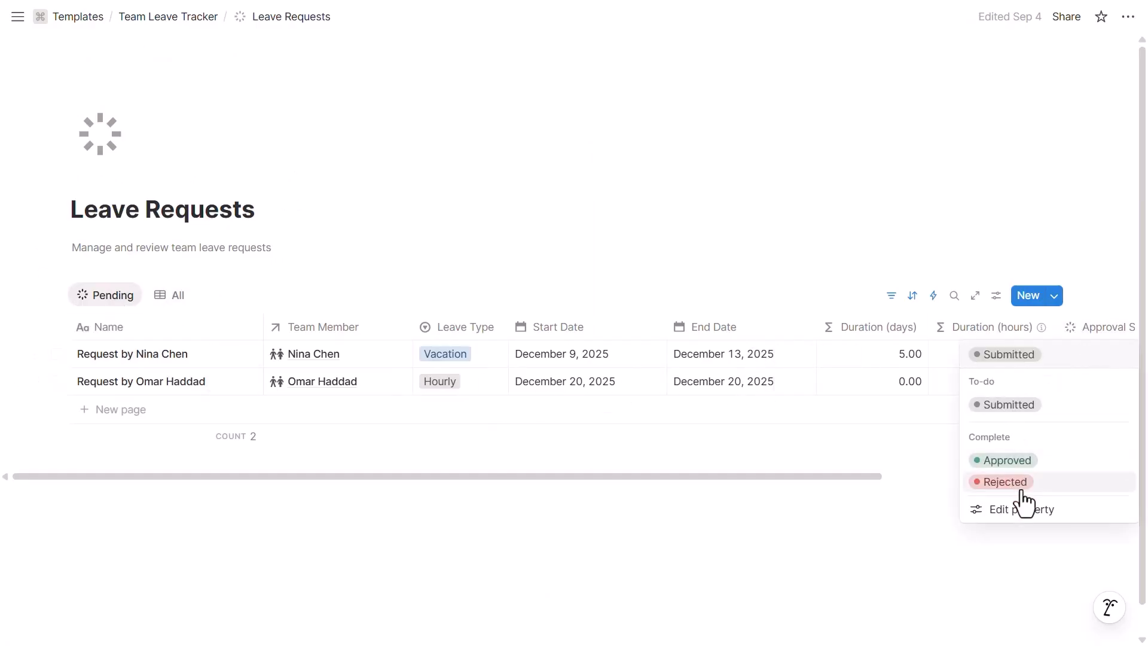
pyautogui.press('Escape')
# Step: List all 15 leave requests by status, then open the Teams overview page
pyautogui.click(171, 297)
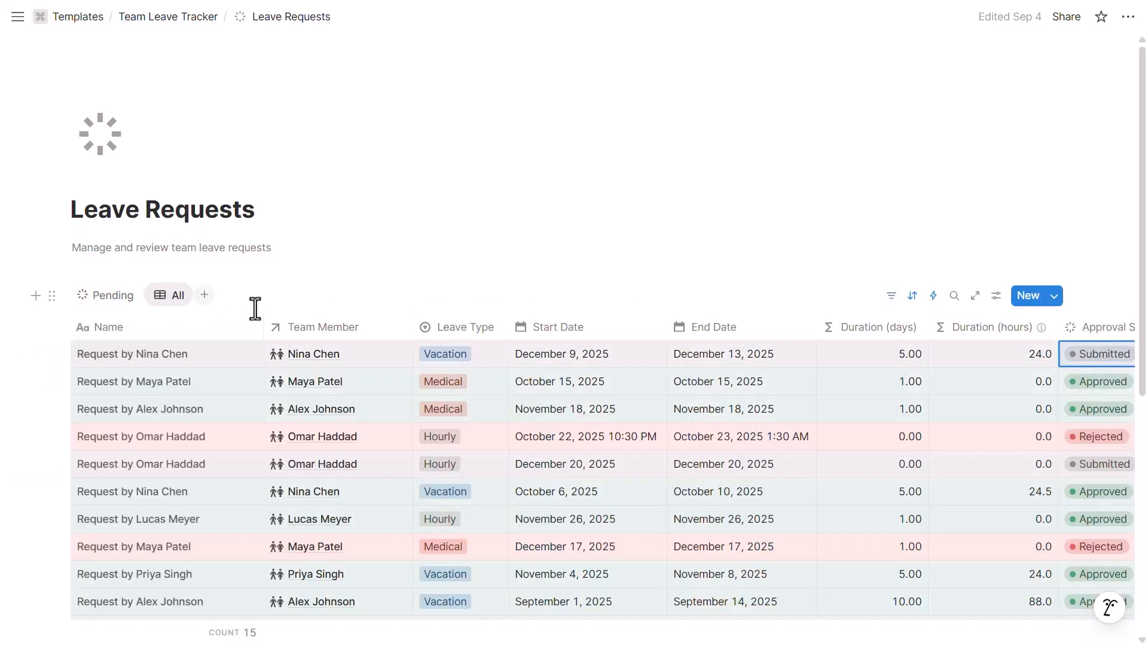
pyautogui.scroll(-5, 381, 361)
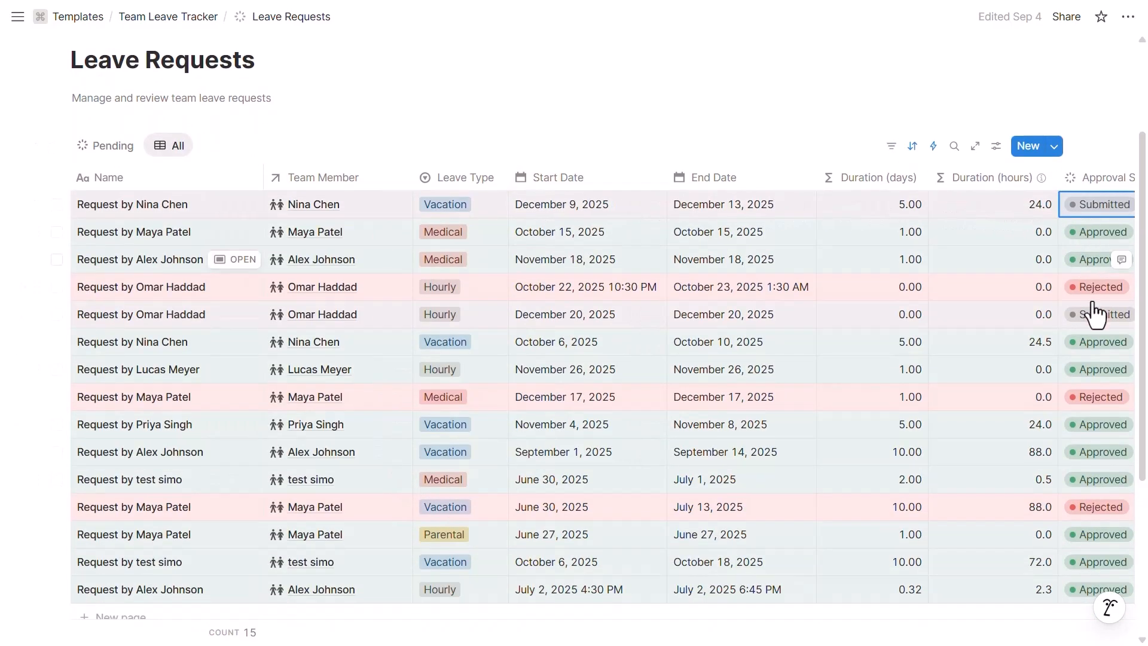
pyautogui.scroll(3, 323, 353)
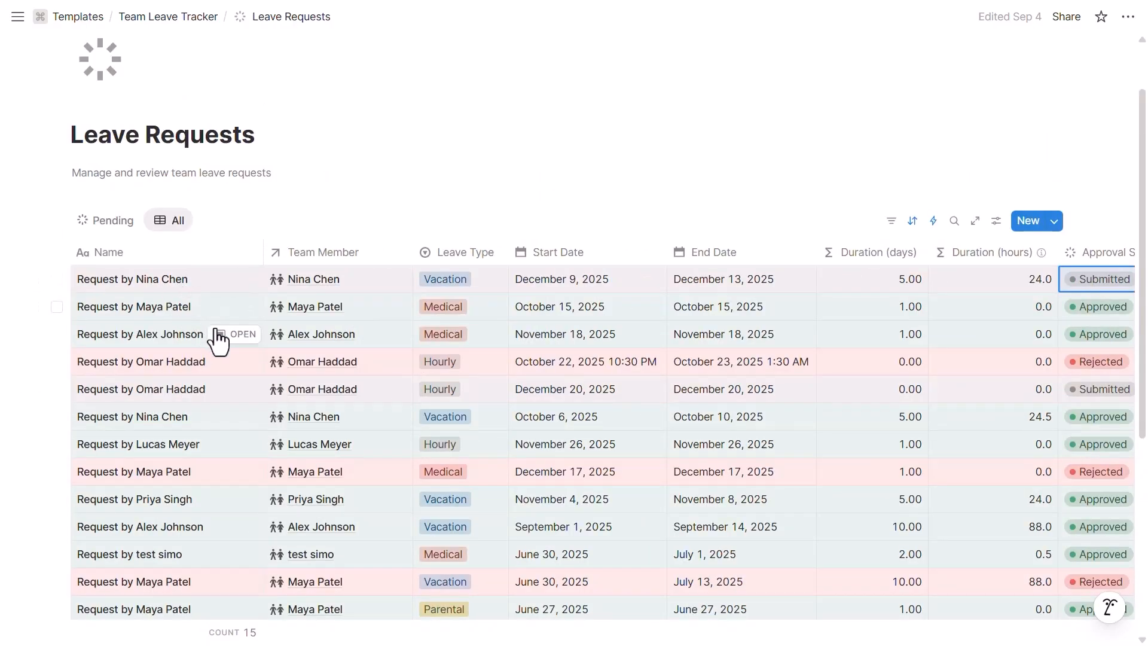
pyautogui.click(203, 408)
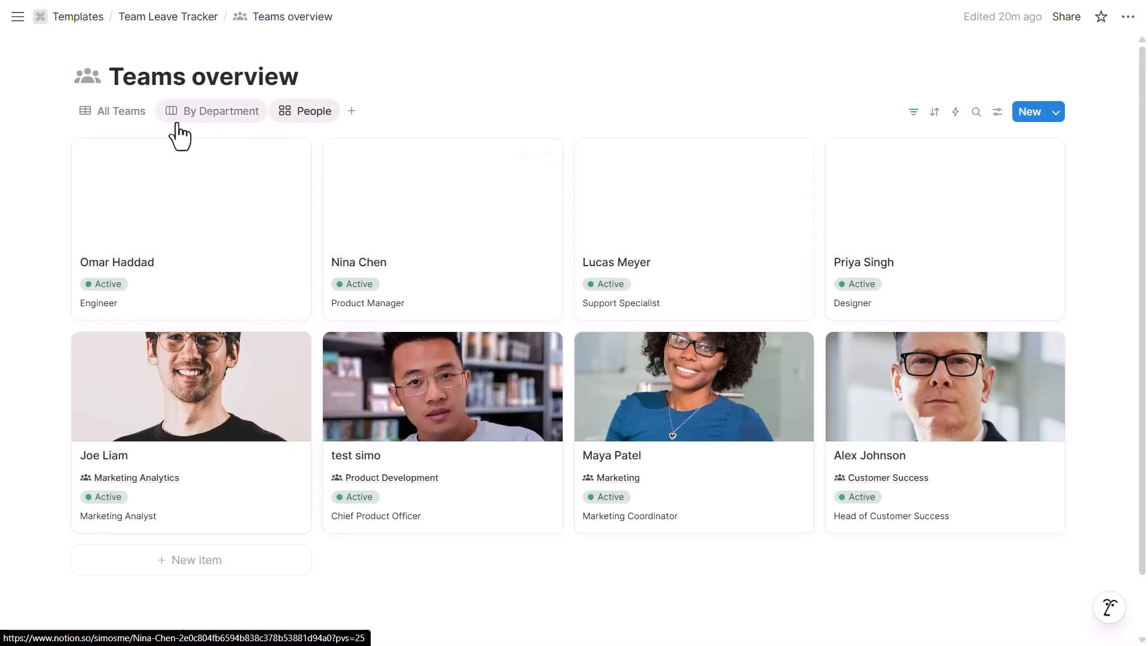
# Step: Browse the All Teams and People views and a person card, then return to the dashboard
pyautogui.click(135, 123)
pyautogui.click(314, 115)
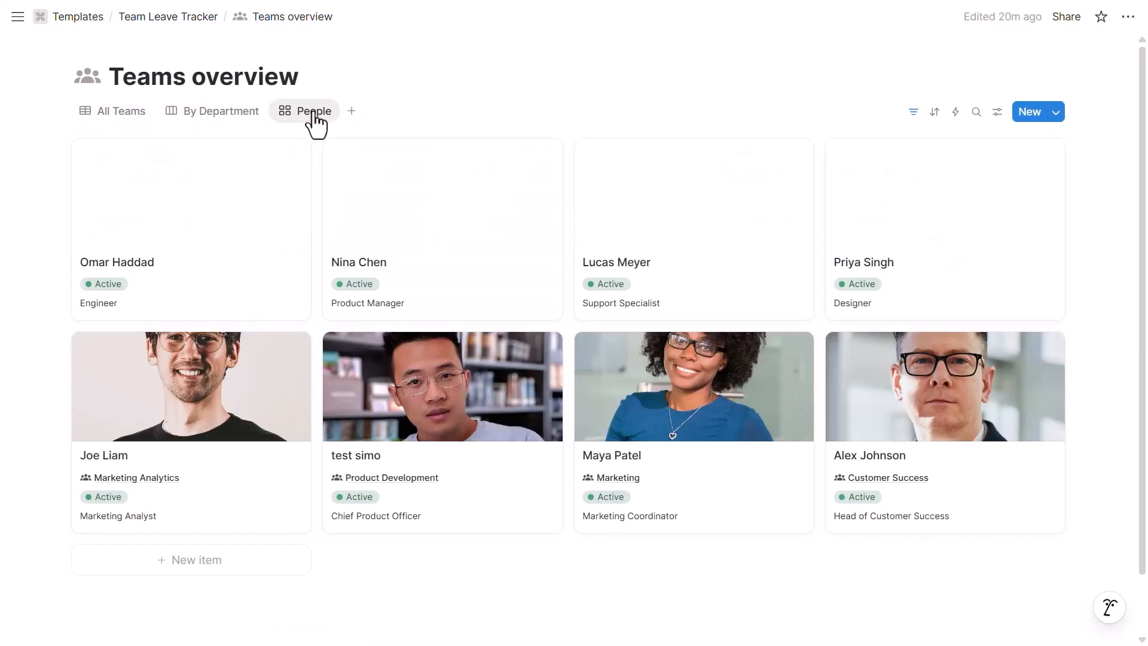
pyautogui.click(443, 380)
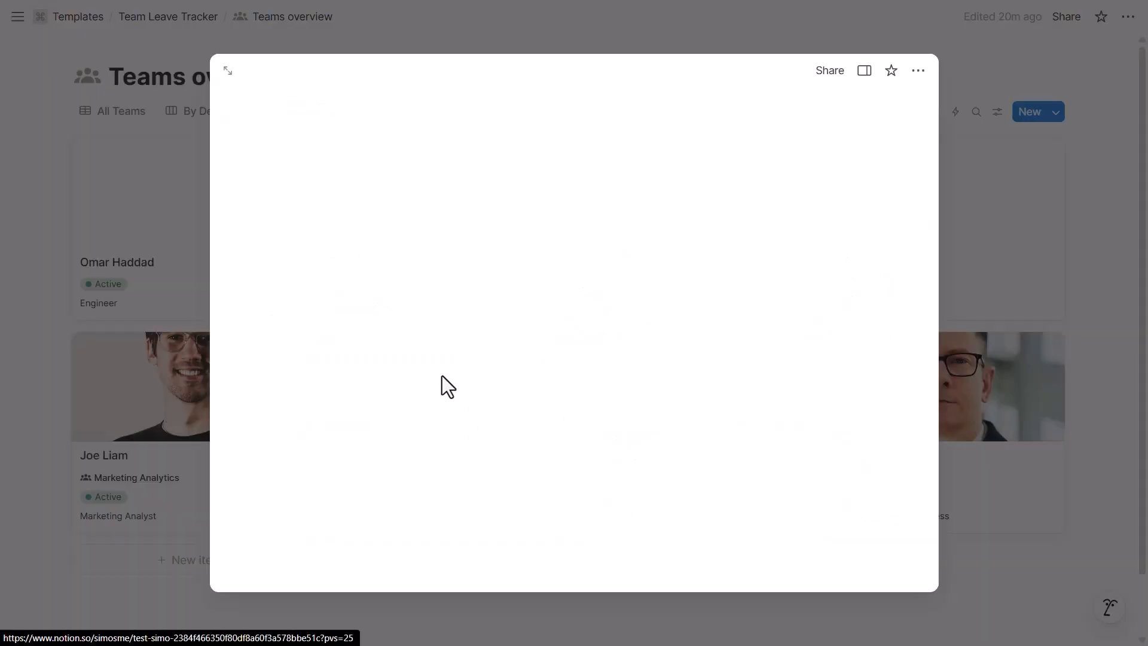
pyautogui.scroll(-3, 443, 379)
pyautogui.press('Escape')
pyautogui.click(195, 17)
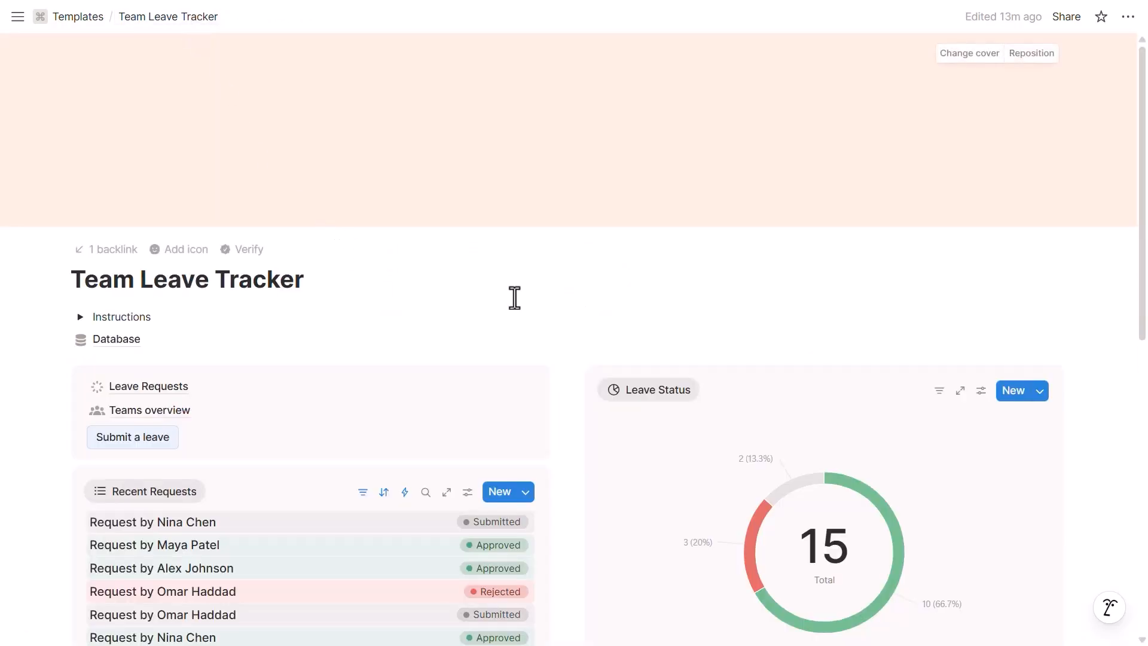
# Step: Check the Recent Requests 'Created time' filter, then hide its sort and filter bar
pyautogui.scroll(-3, 536, 283)
pyautogui.scroll(-2, 537, 283)
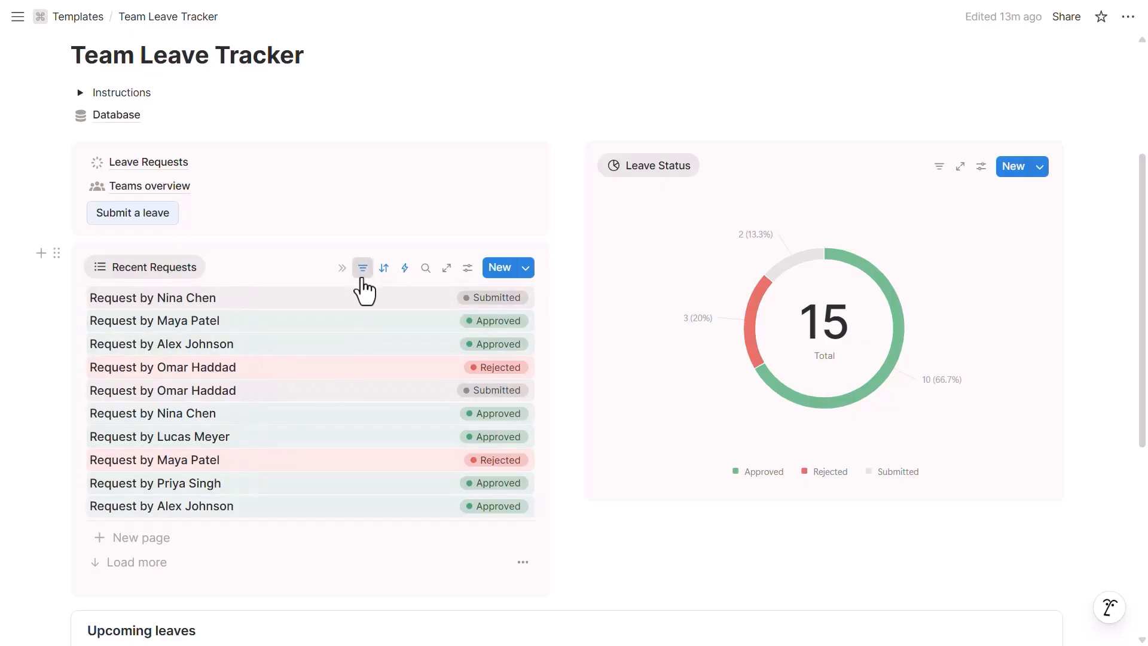
pyautogui.click(362, 268)
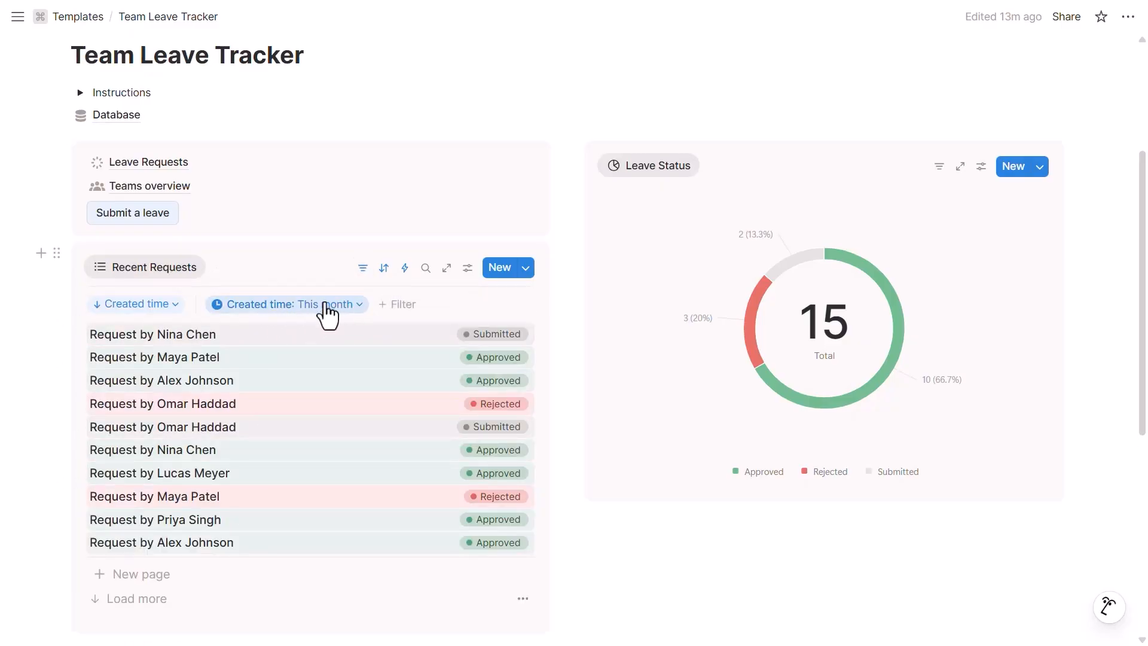
pyautogui.click(328, 305)
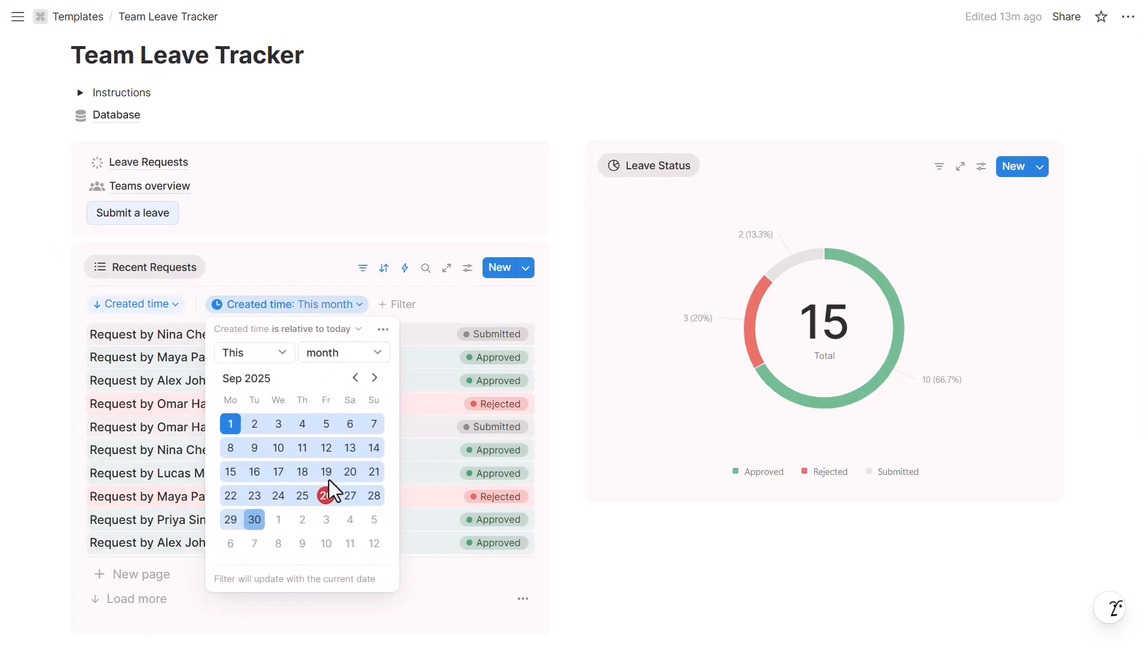
pyautogui.click(545, 292)
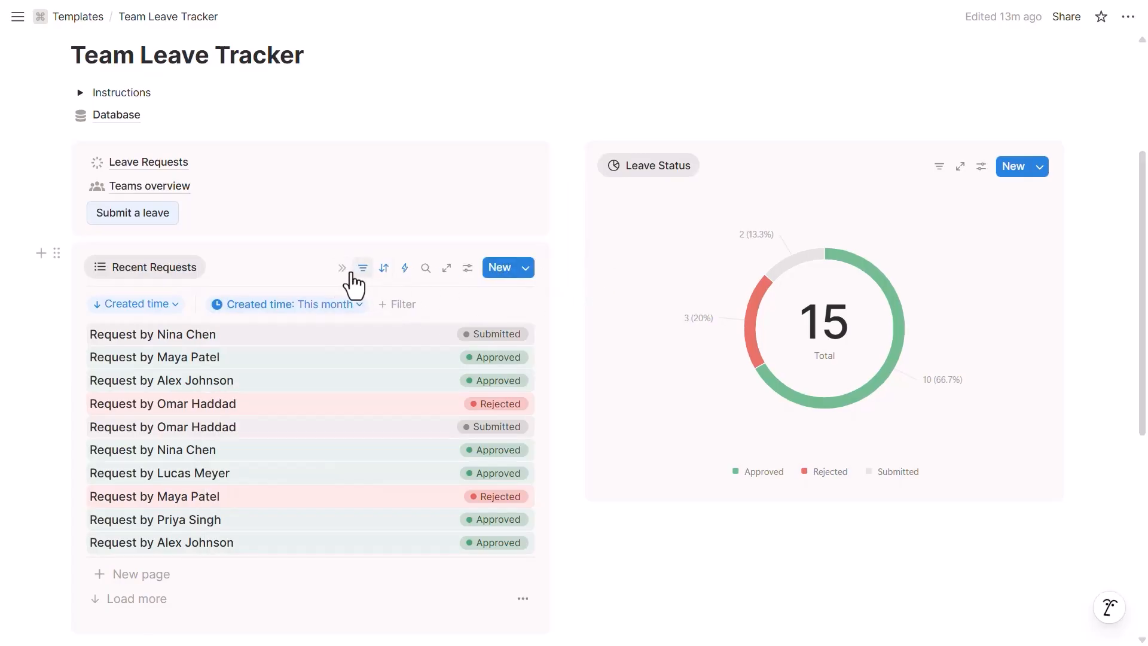
pyautogui.click(362, 271)
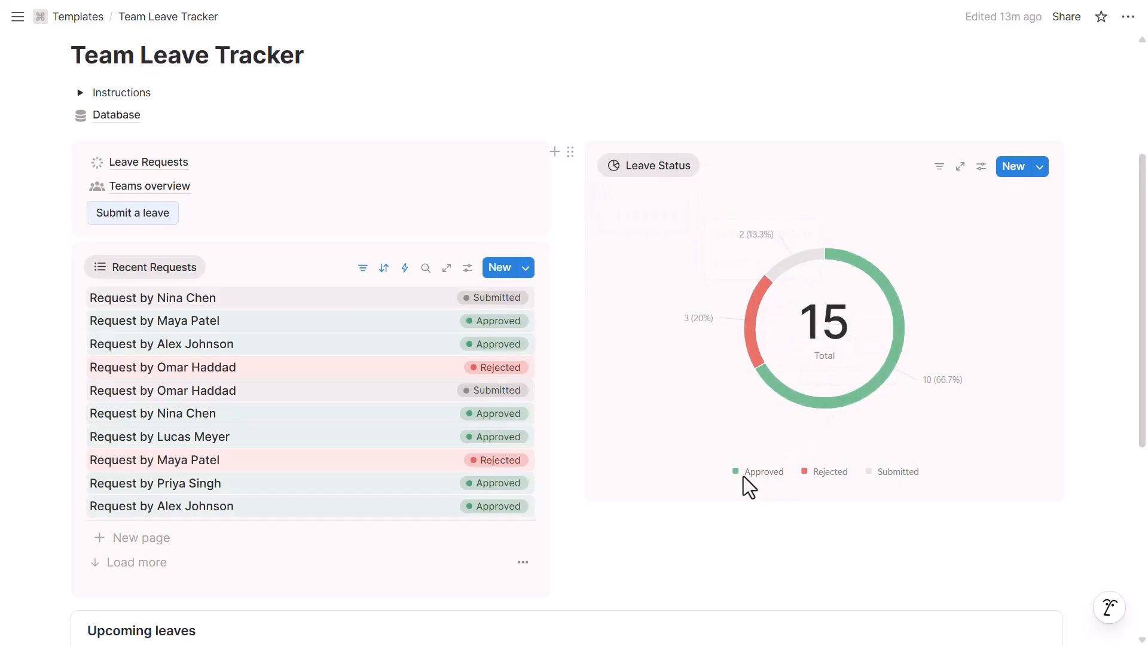
pyautogui.moveTo(963, 387)
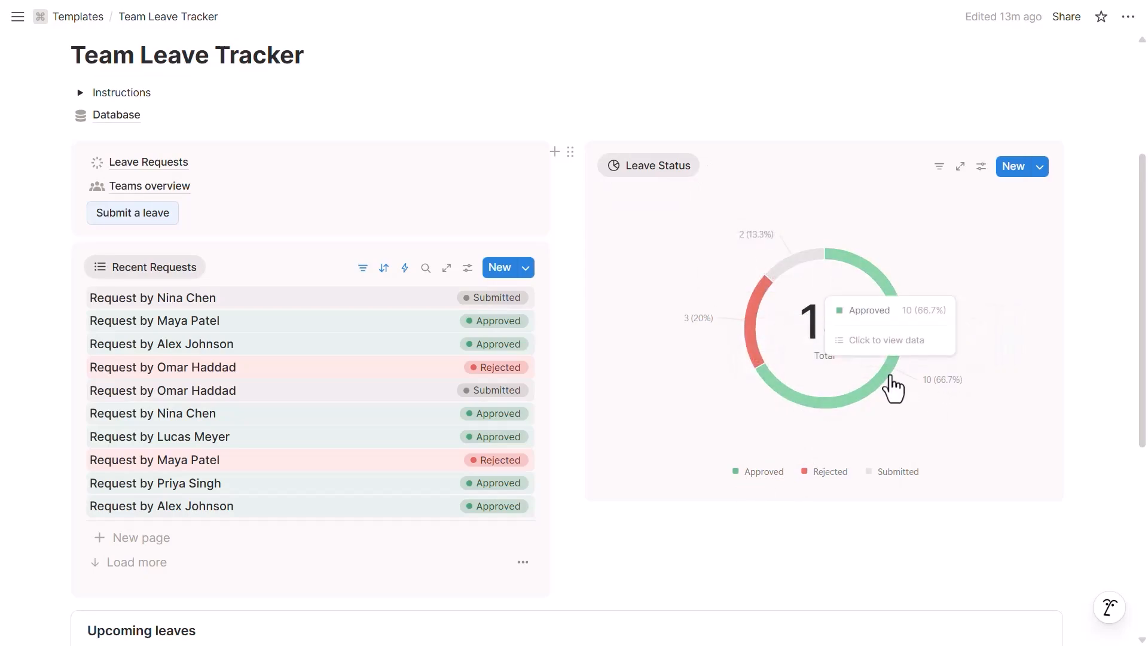
pyautogui.click(891, 377)
pyautogui.click(447, 197)
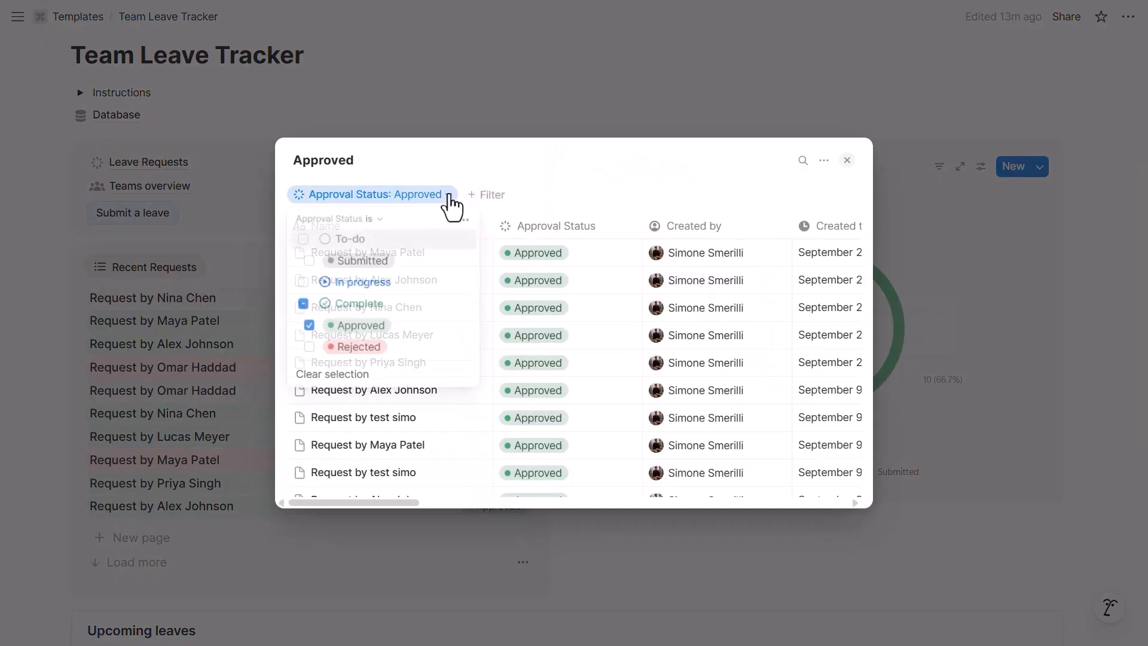
pyautogui.click(573, 198)
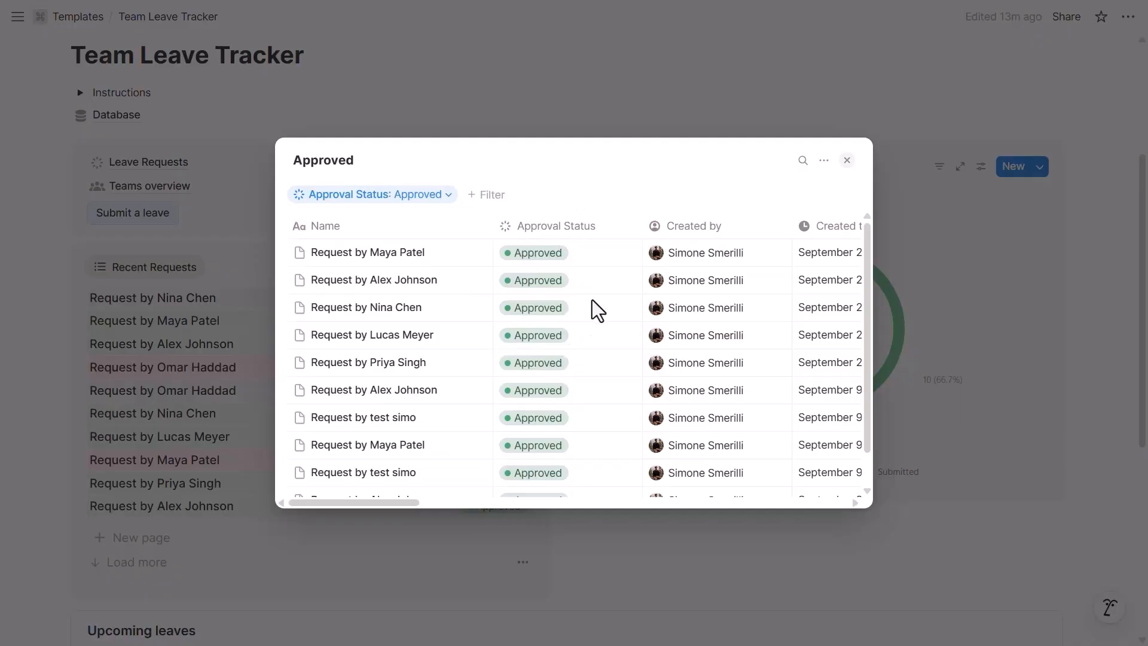
pyautogui.click(557, 261)
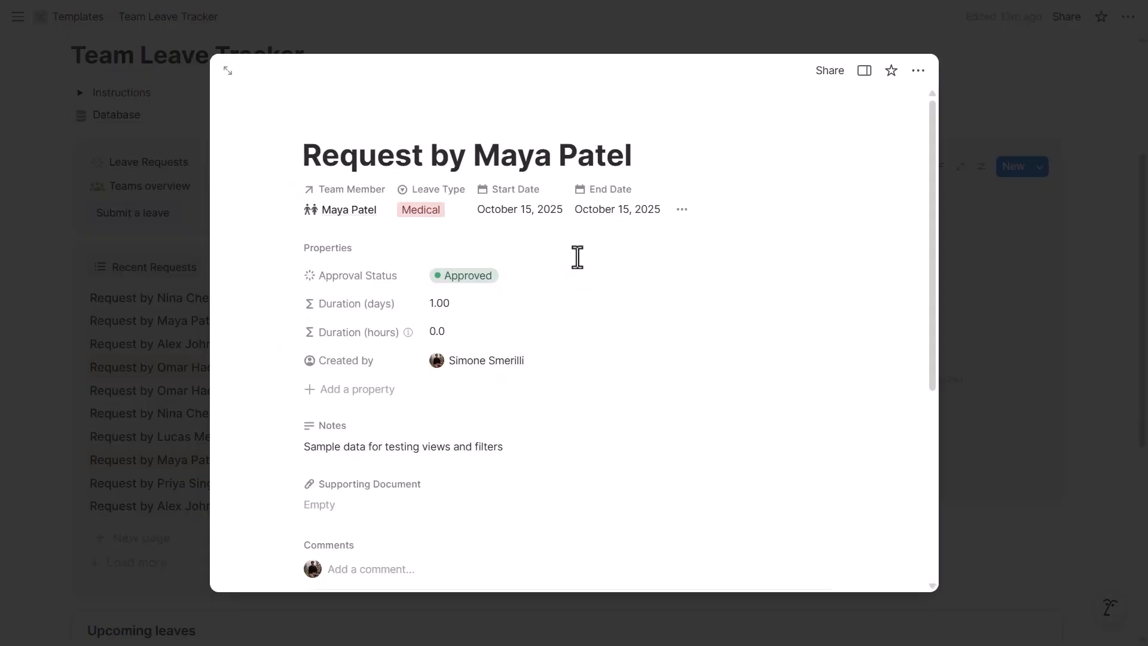
pyautogui.scroll(-2, 566, 249)
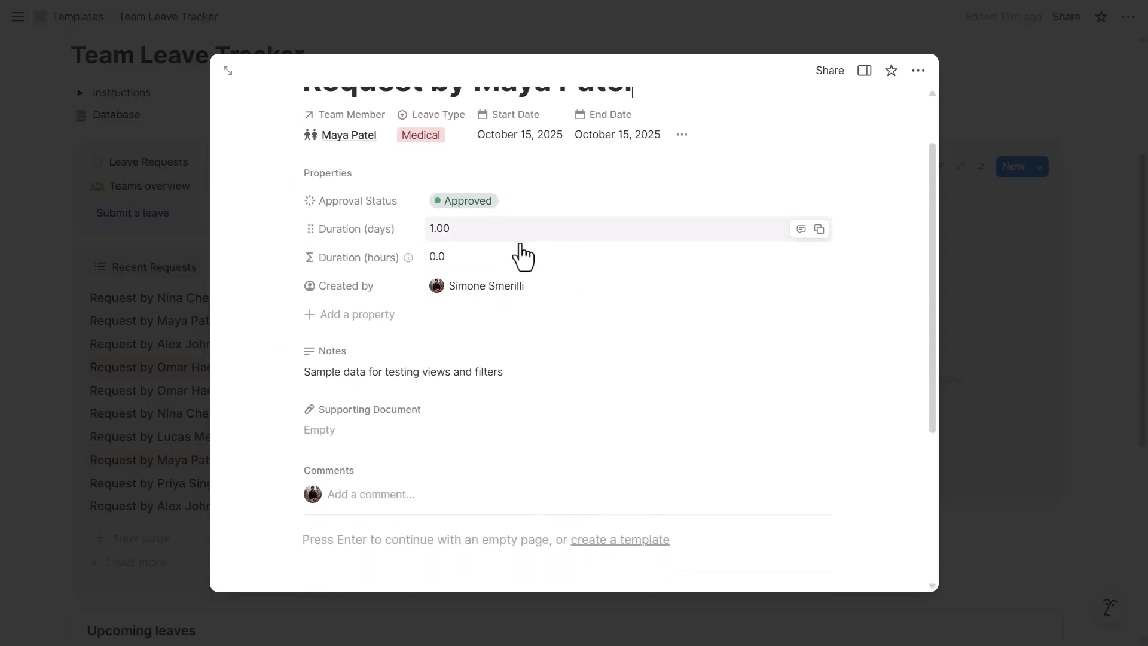
pyautogui.scroll(2, 520, 256)
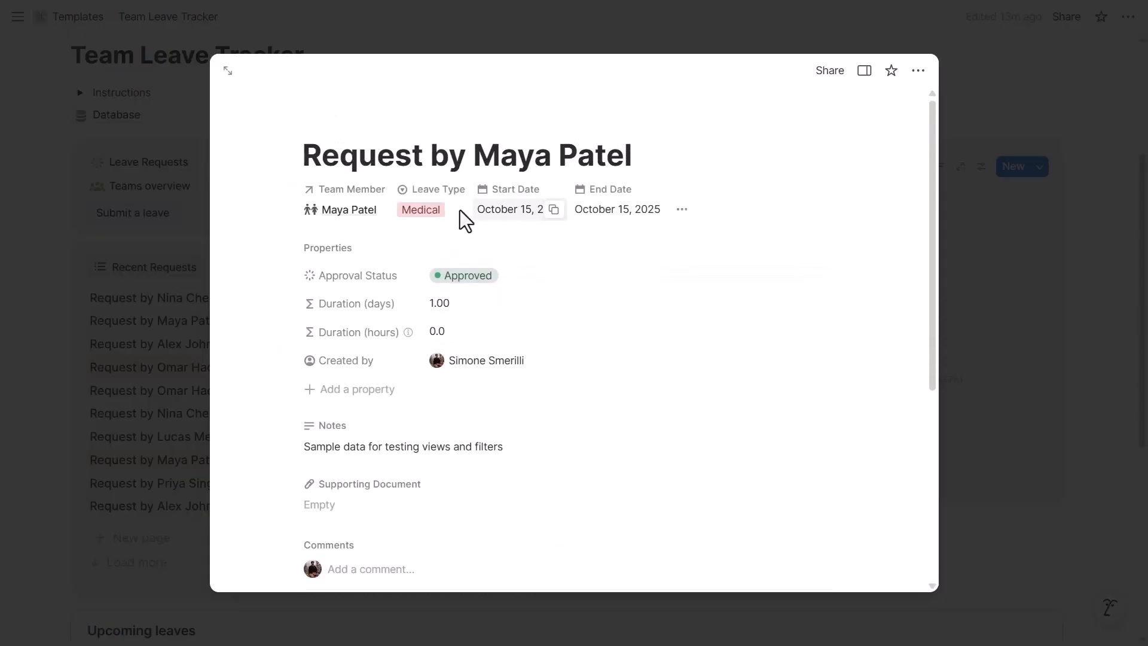
pyautogui.click(154, 290)
pyautogui.scroll(-5, 654, 292)
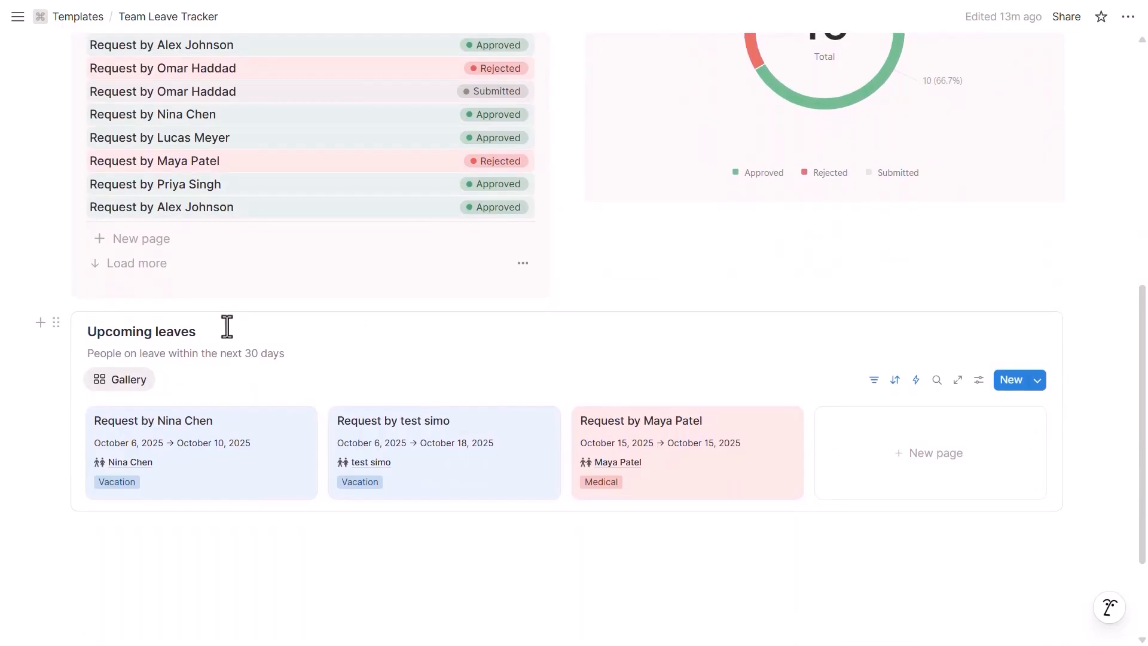
# Step: Toggle the gallery's filter rules and check the Medical card's leave type, keeping Medical
pyautogui.scroll(-1, 227, 326)
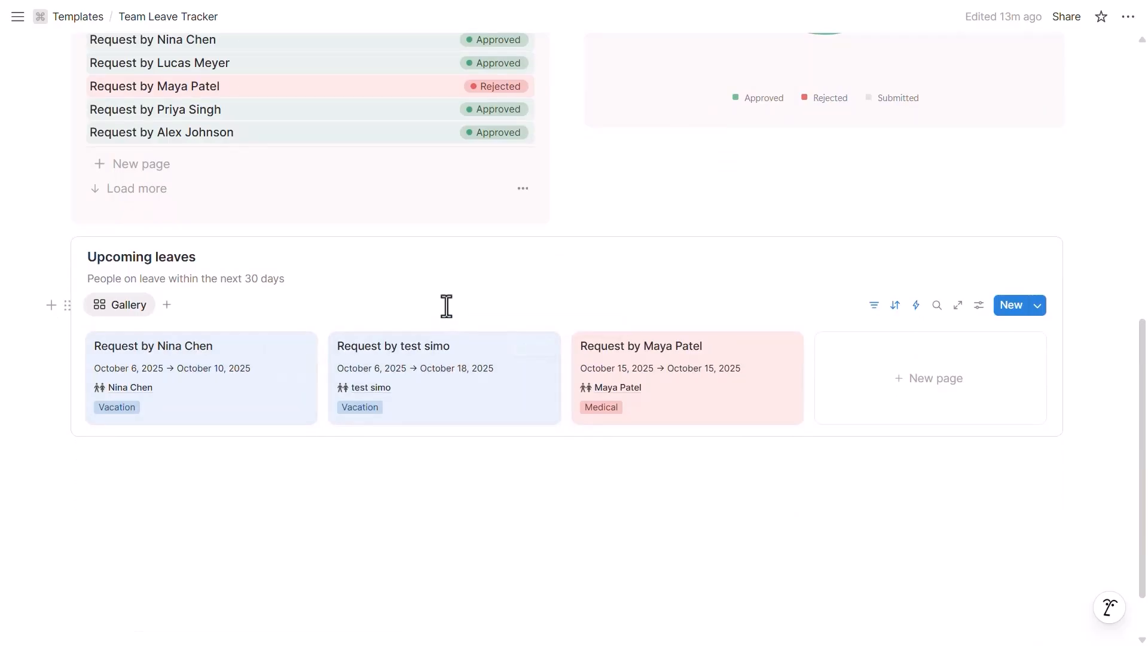
pyautogui.click(874, 306)
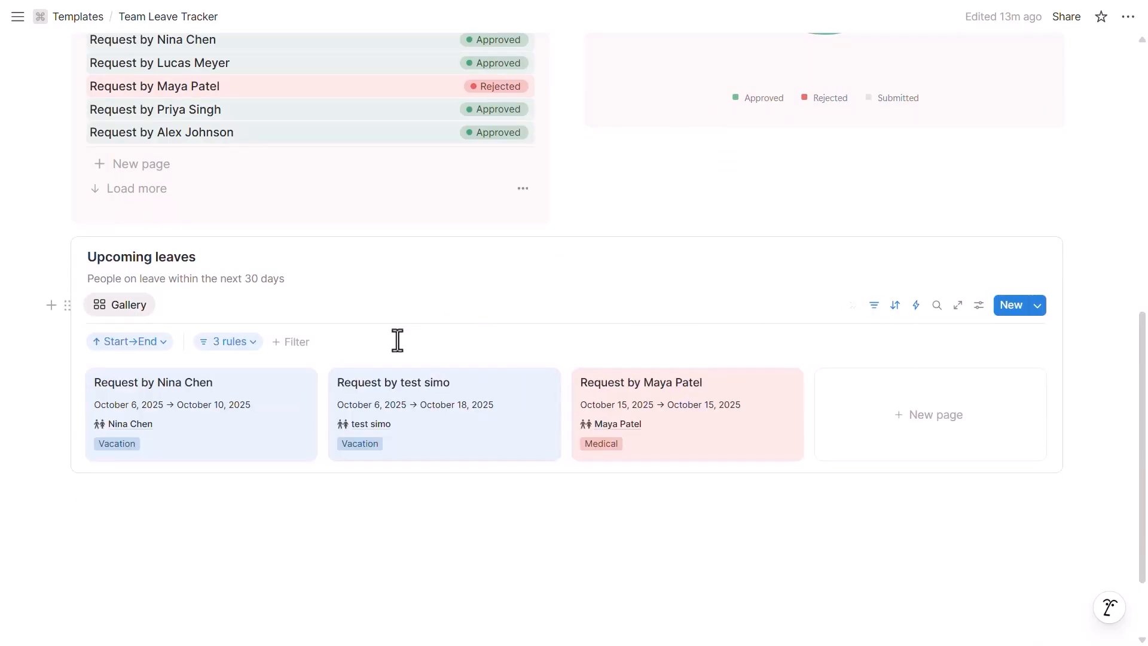
pyautogui.click(873, 306)
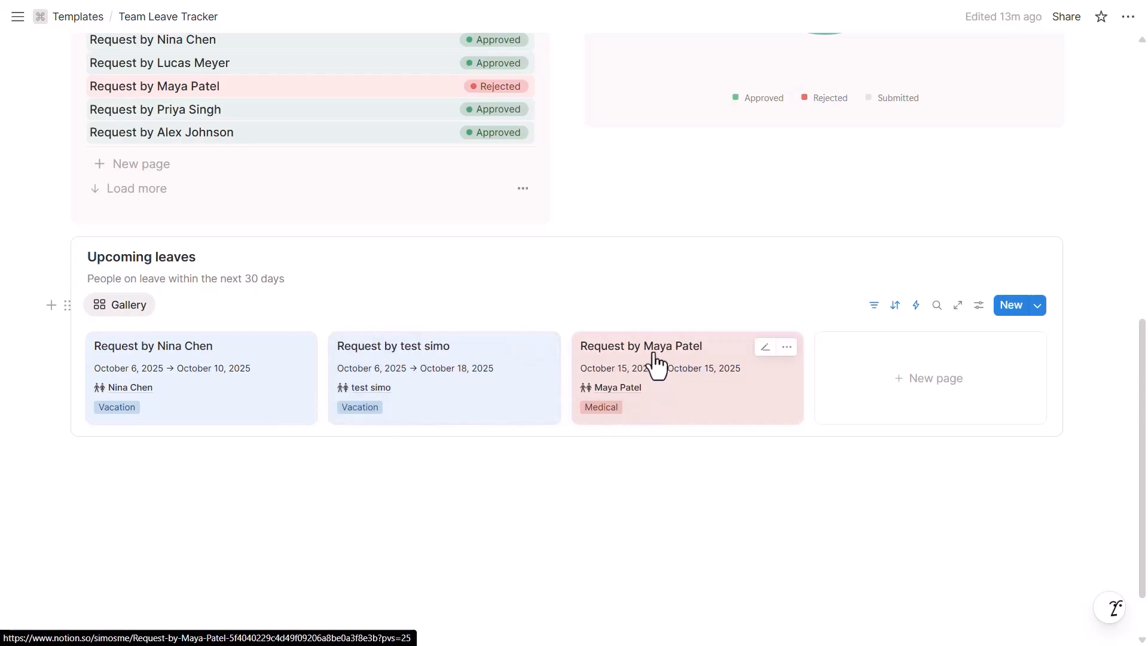
pyautogui.click(604, 409)
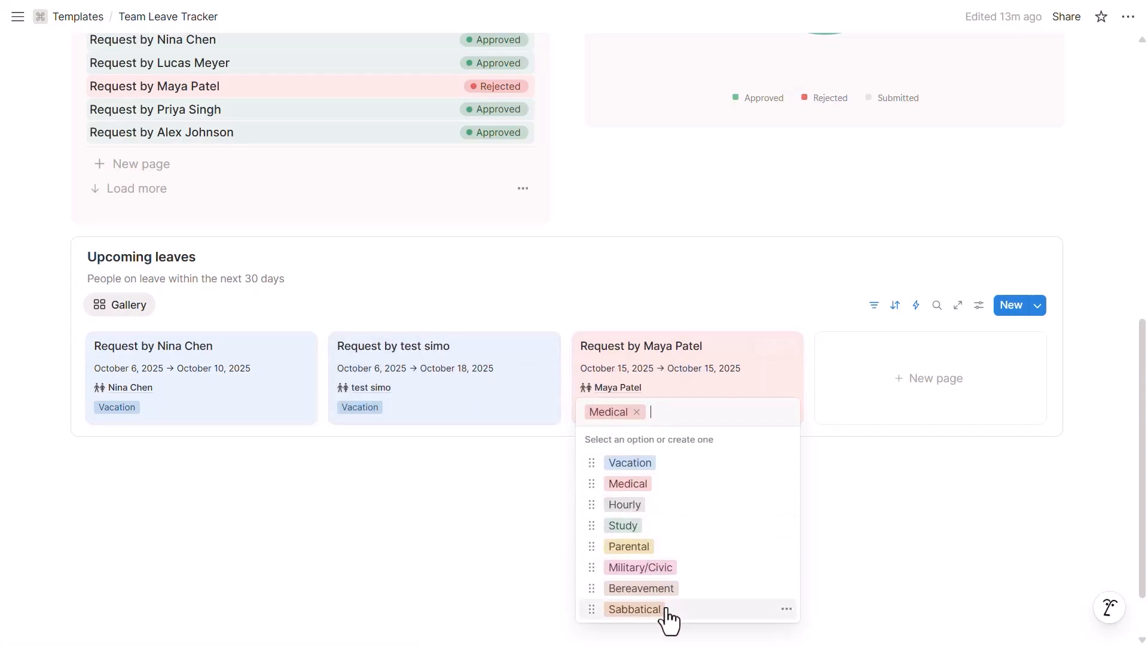
pyautogui.click(641, 310)
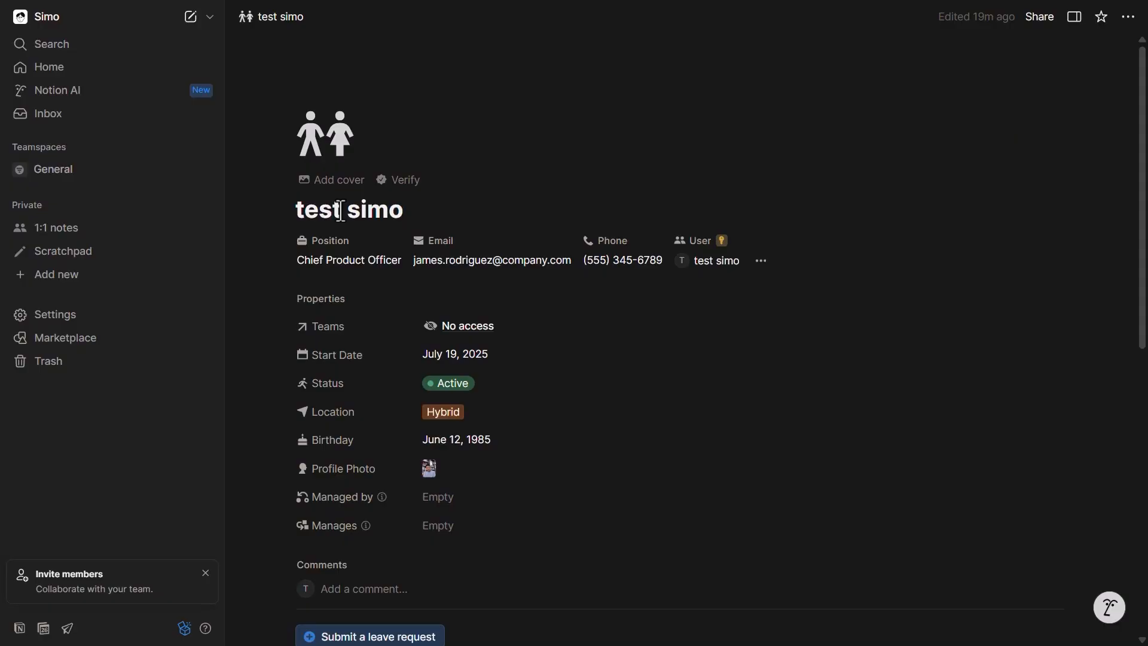
pyautogui.scroll(-3, 574, 333)
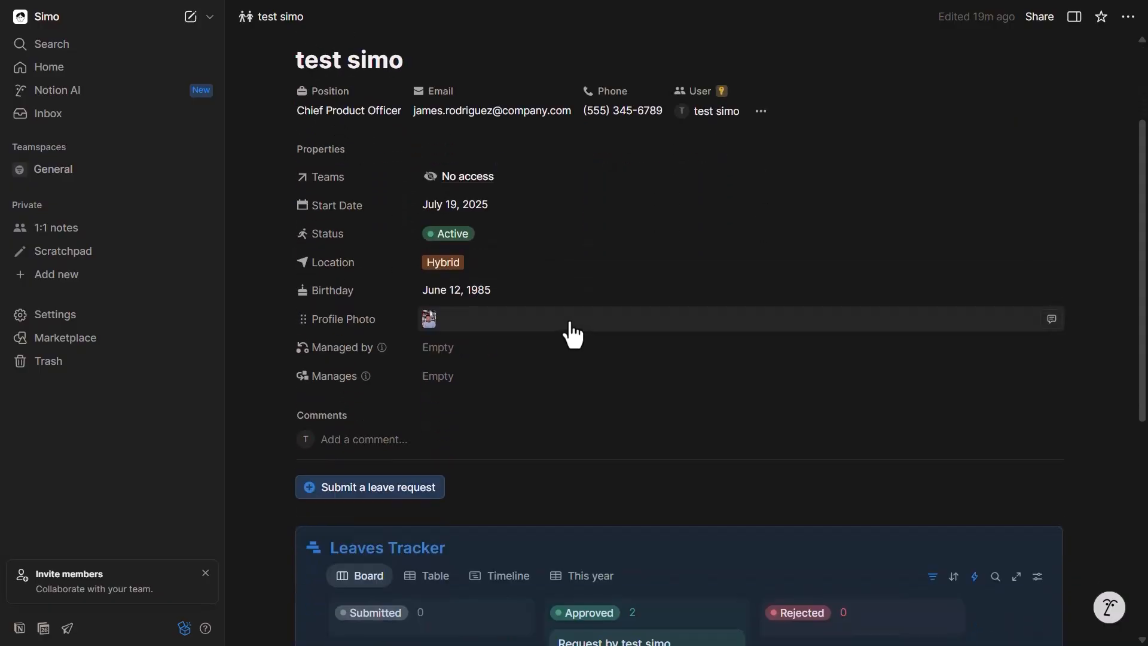
pyautogui.scroll(-3, 571, 327)
pyautogui.scroll(5, 618, 397)
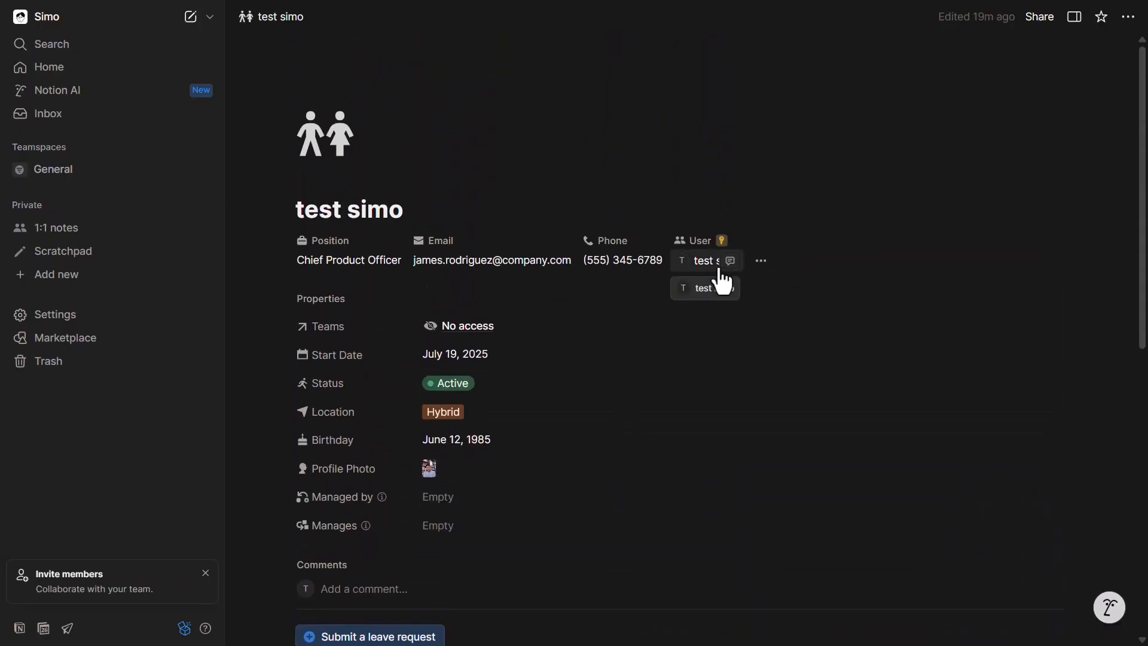
pyautogui.moveTo(293, 208); pyautogui.dragTo(404, 209)
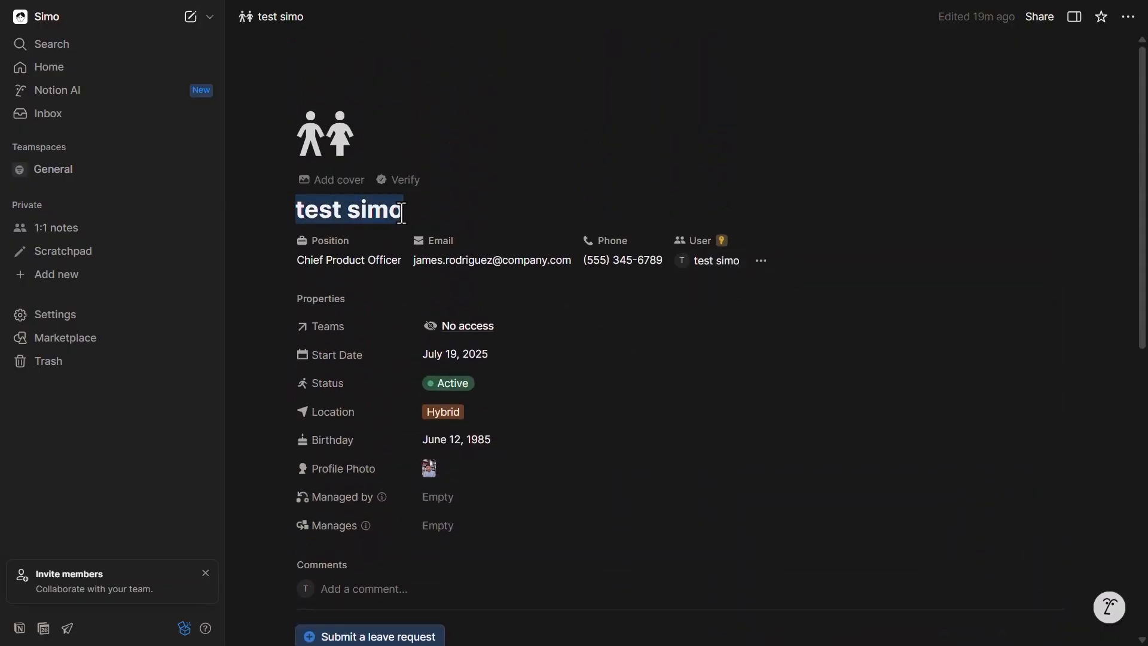
pyautogui.scroll(-1, 284, 120)
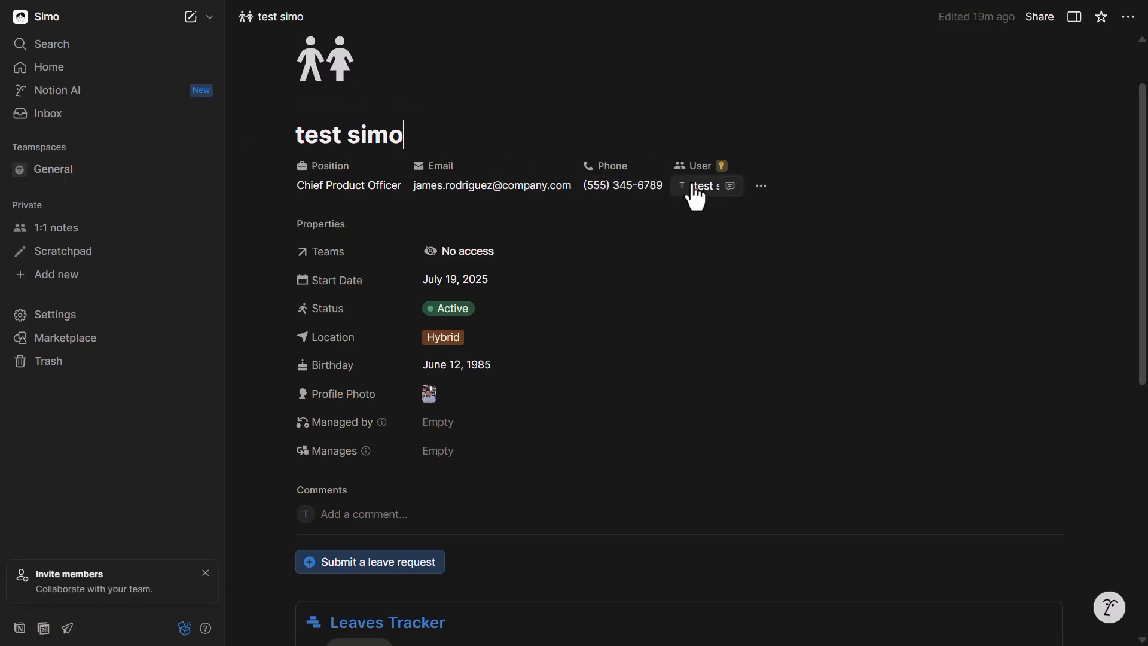
pyautogui.scroll(-3, 455, 281)
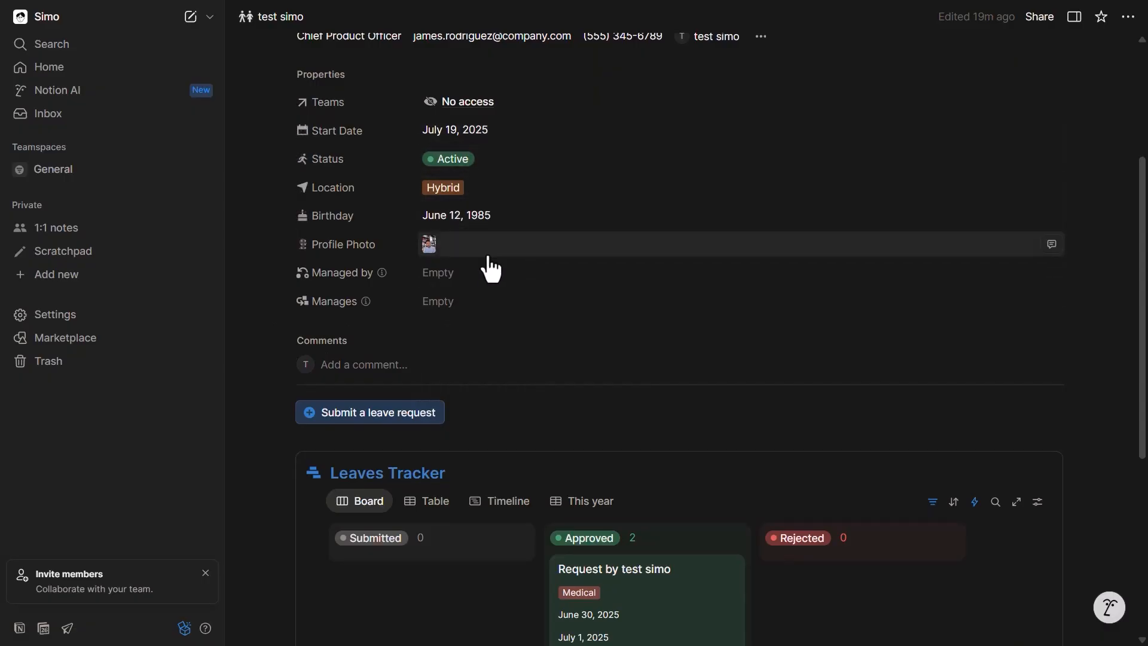
pyautogui.scroll(2, 487, 266)
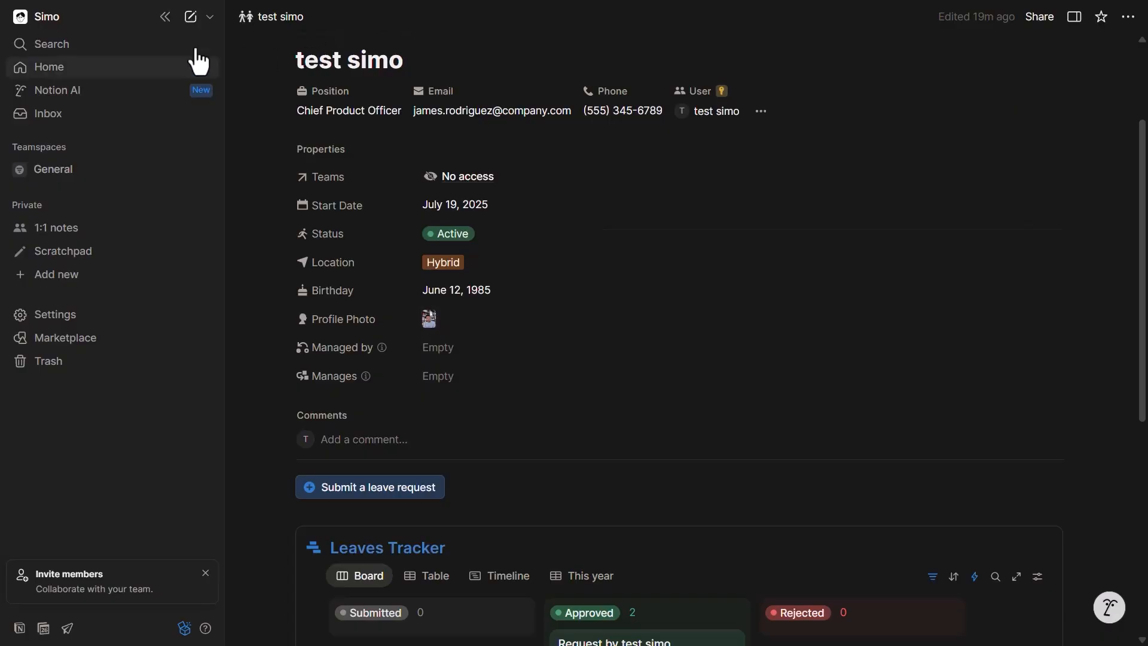
# Step: Collapse the sidebar and open, then close, the employee's Medical leave request
pyautogui.click(165, 17)
pyautogui.scroll(-3, 410, 173)
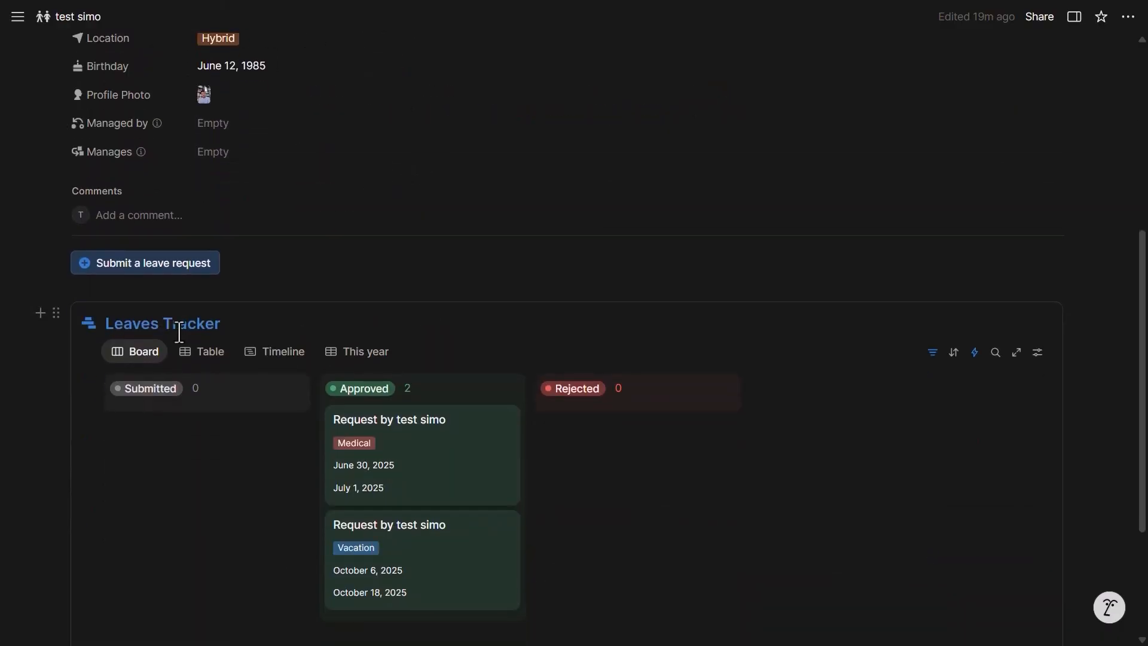
pyautogui.scroll(-1, 179, 332)
pyautogui.click(437, 377)
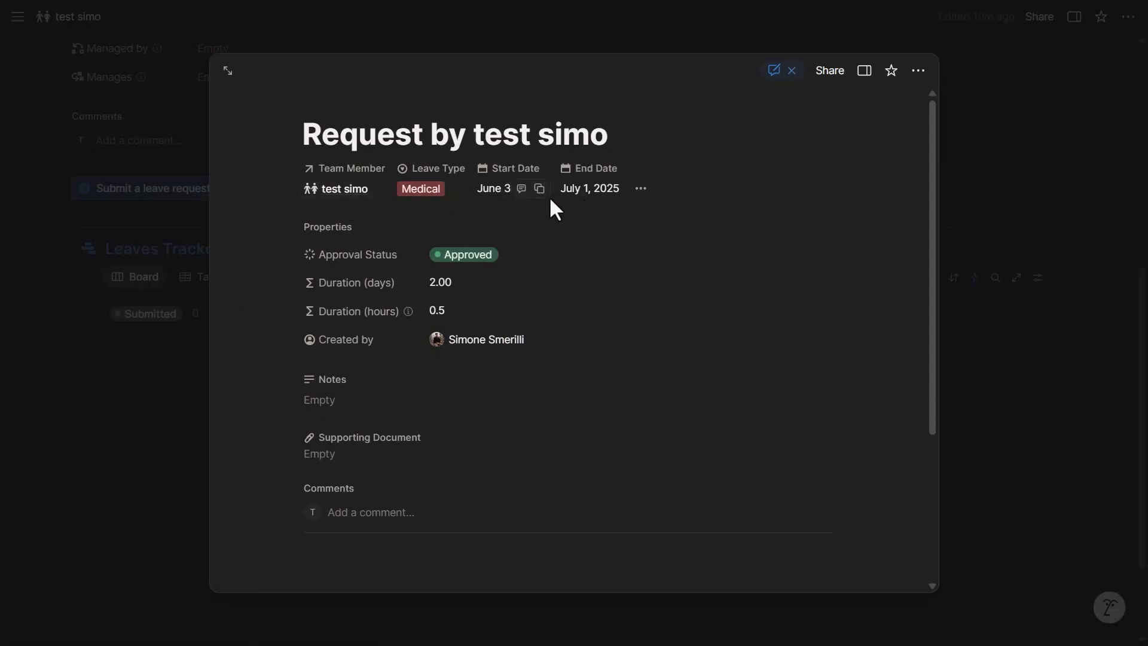
pyautogui.scroll(-1, 449, 353)
pyautogui.click(404, 438)
pyautogui.press('Escape')
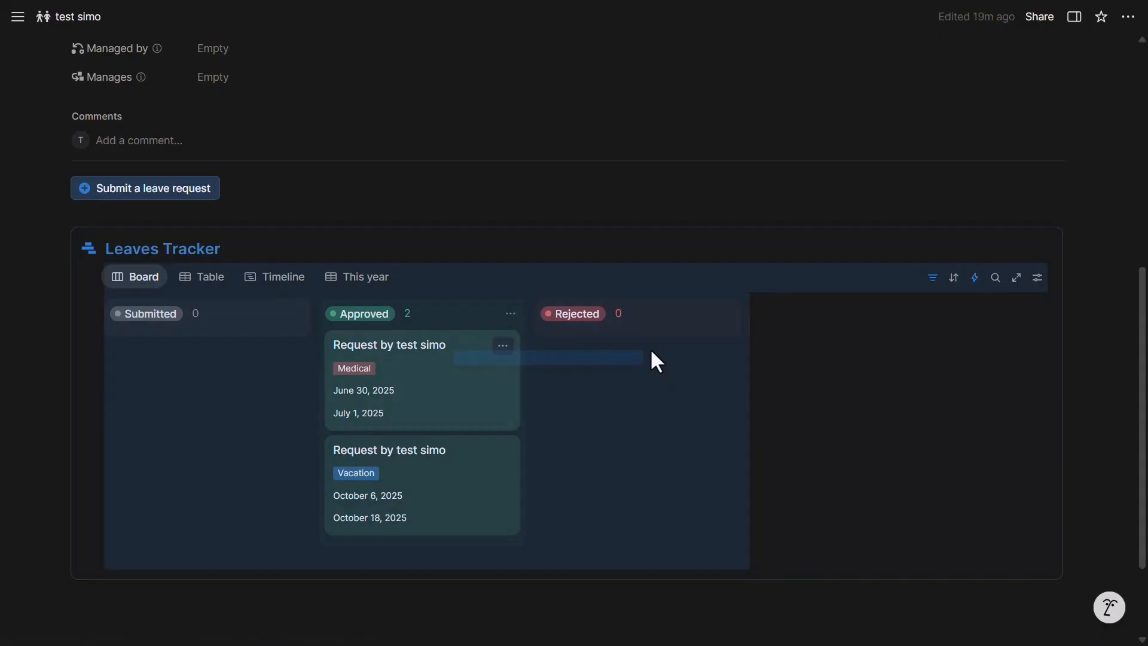
pyautogui.click(531, 281)
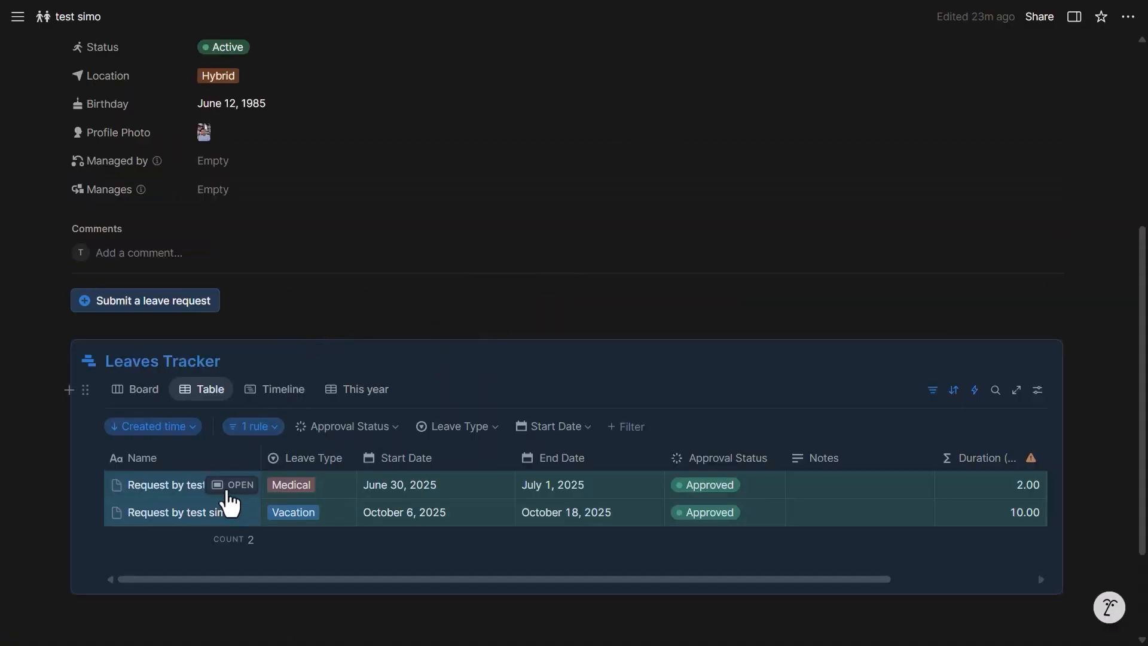
# Step: Try opening the Leaves Tracker's source database, hit 'No access', and go back
pyautogui.click(283, 391)
pyautogui.click(134, 394)
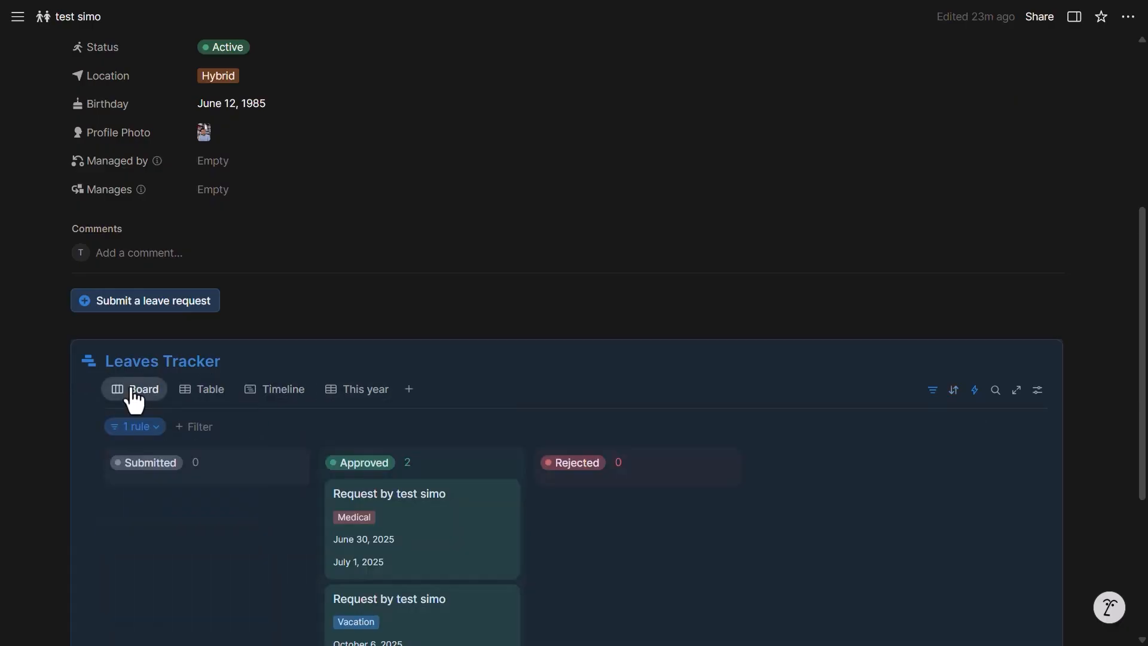
pyautogui.click(134, 392)
pyautogui.click(178, 512)
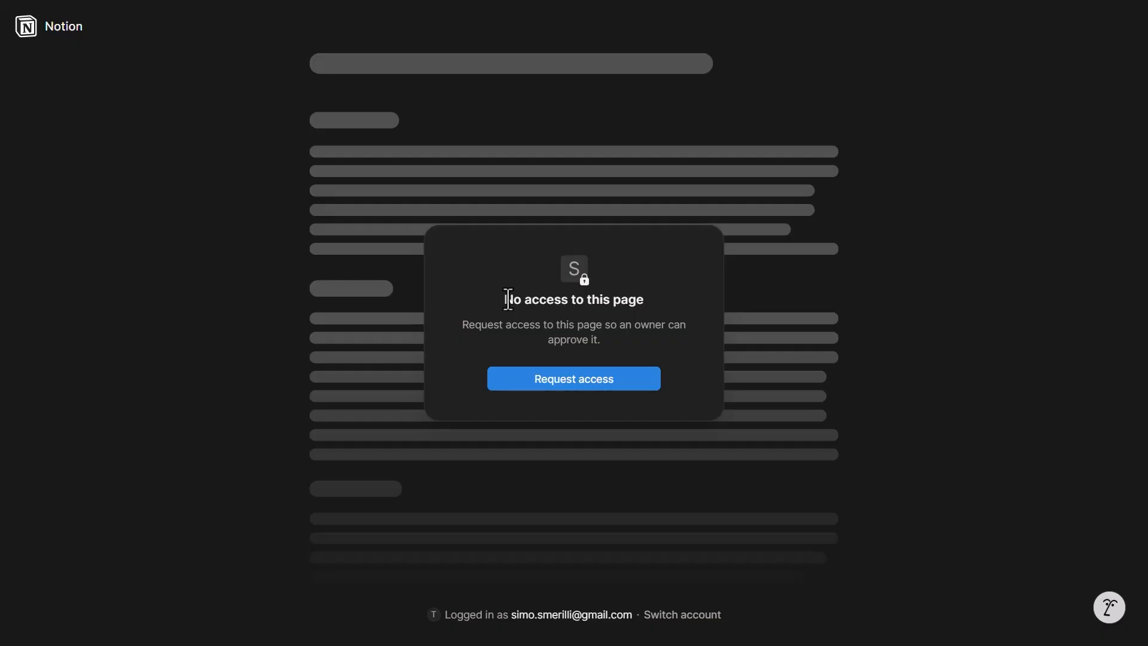
pyautogui.hotkey('alt', 'Left')
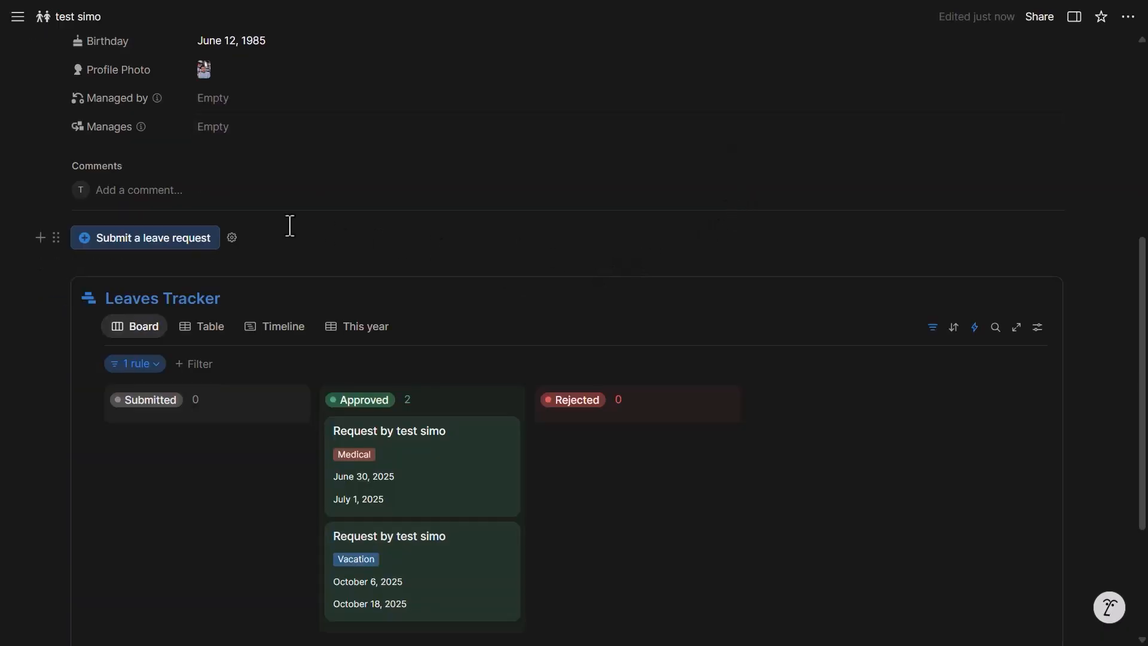
# Step: Start a leave request named 'Holiday' for the team member, with Vacation as the leave type
pyautogui.click(159, 246)
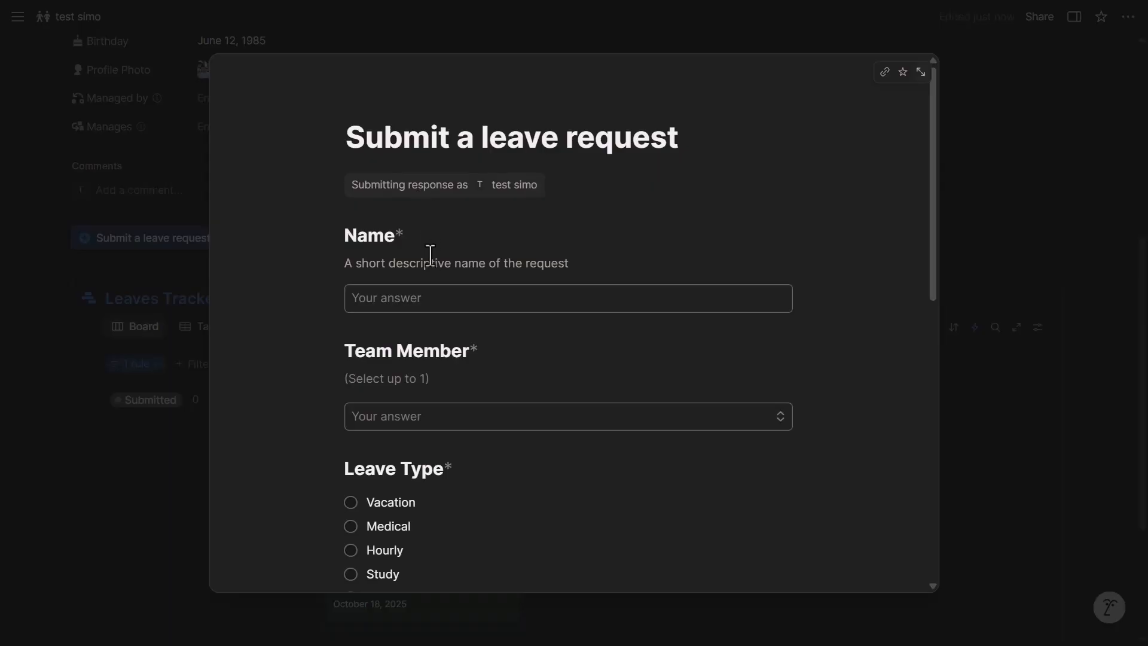
pyautogui.click(460, 290)
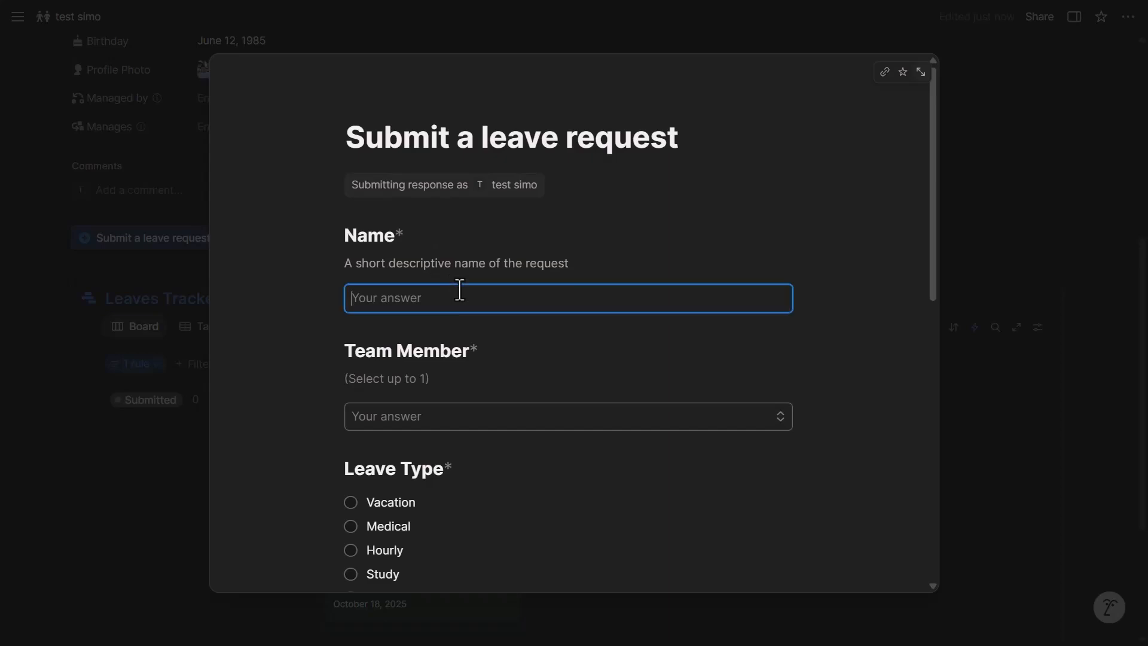
pyautogui.write('Holiday')
pyautogui.scroll(-1, 529, 314)
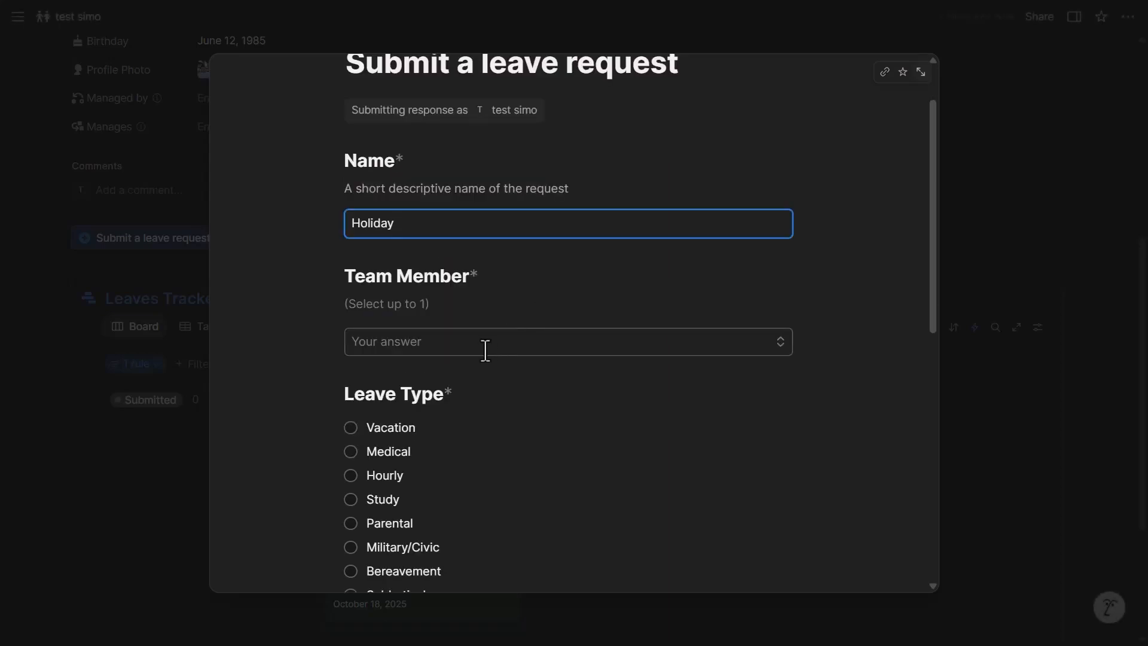
pyautogui.click(484, 349)
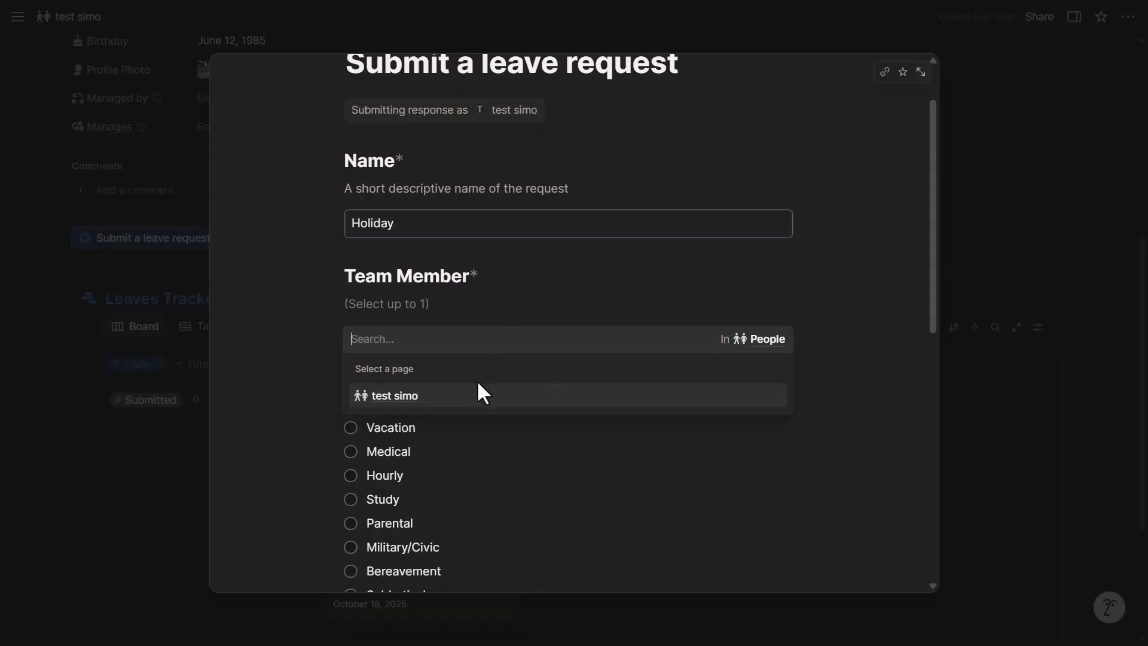
pyautogui.click(480, 399)
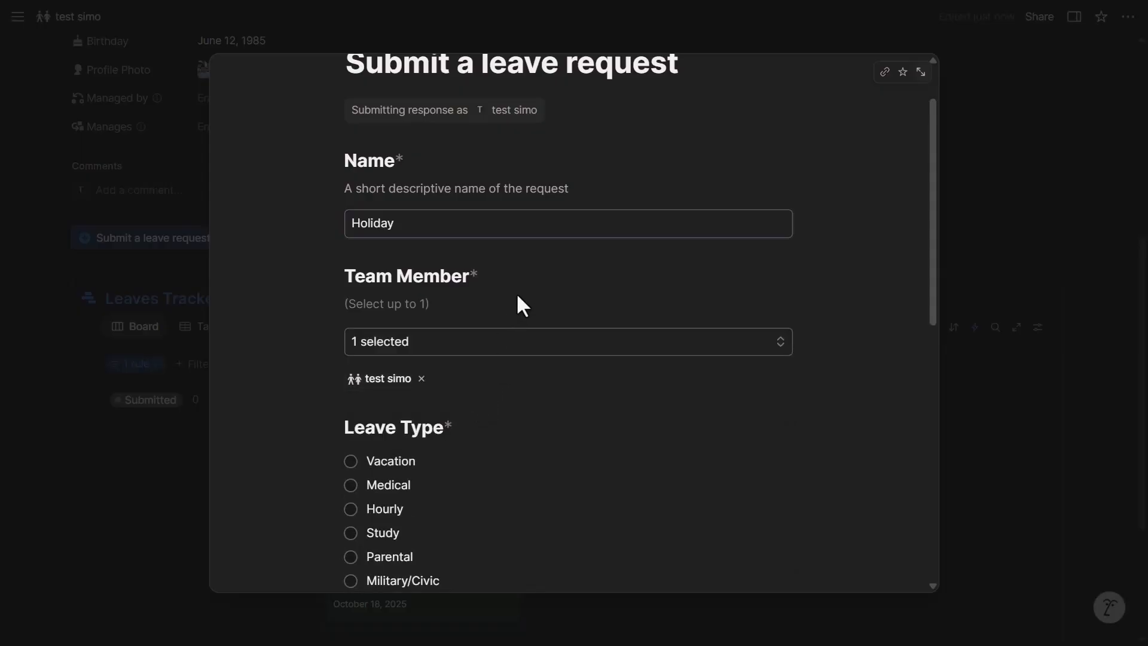
pyautogui.scroll(-1, 516, 292)
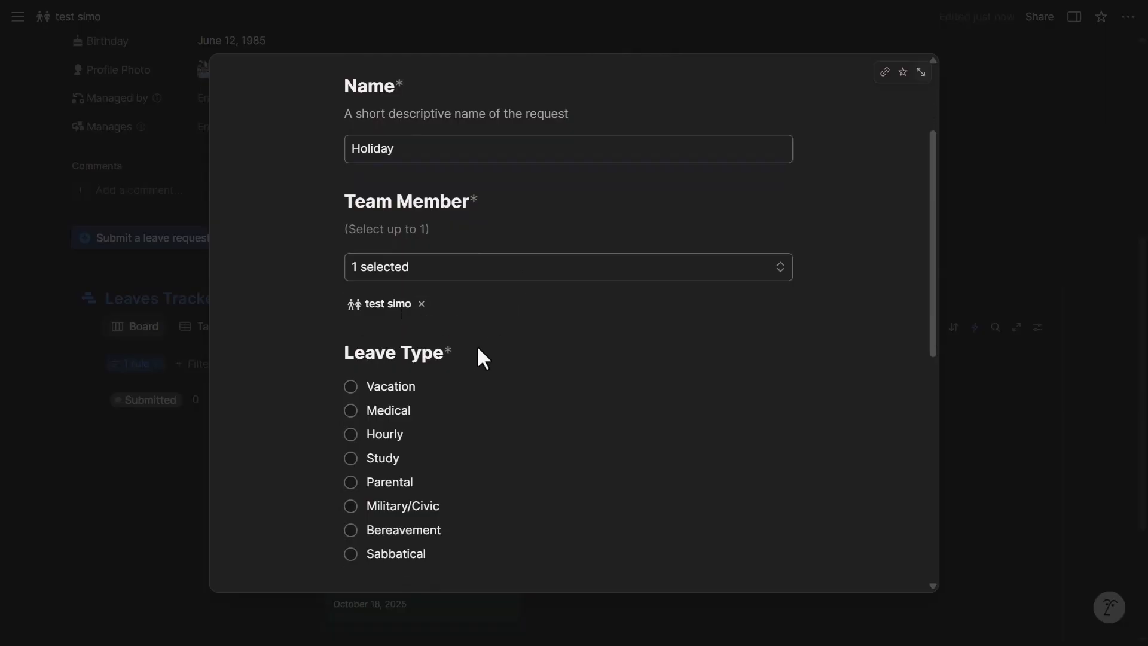
pyautogui.click(478, 386)
# Step: Set the dates from December 28, 2025 to January 24, 2026 and submit the request
pyautogui.scroll(-3, 478, 299)
pyautogui.scroll(-3, 455, 353)
pyautogui.click(451, 346)
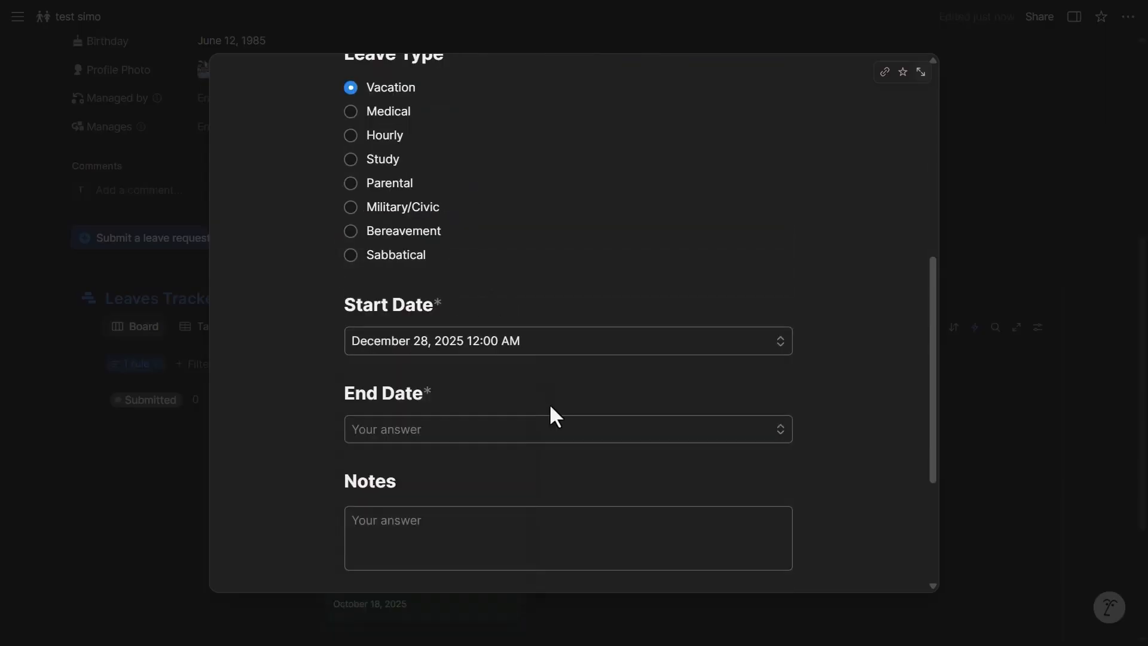
pyautogui.click(542, 429)
pyautogui.scroll(-4, 604, 374)
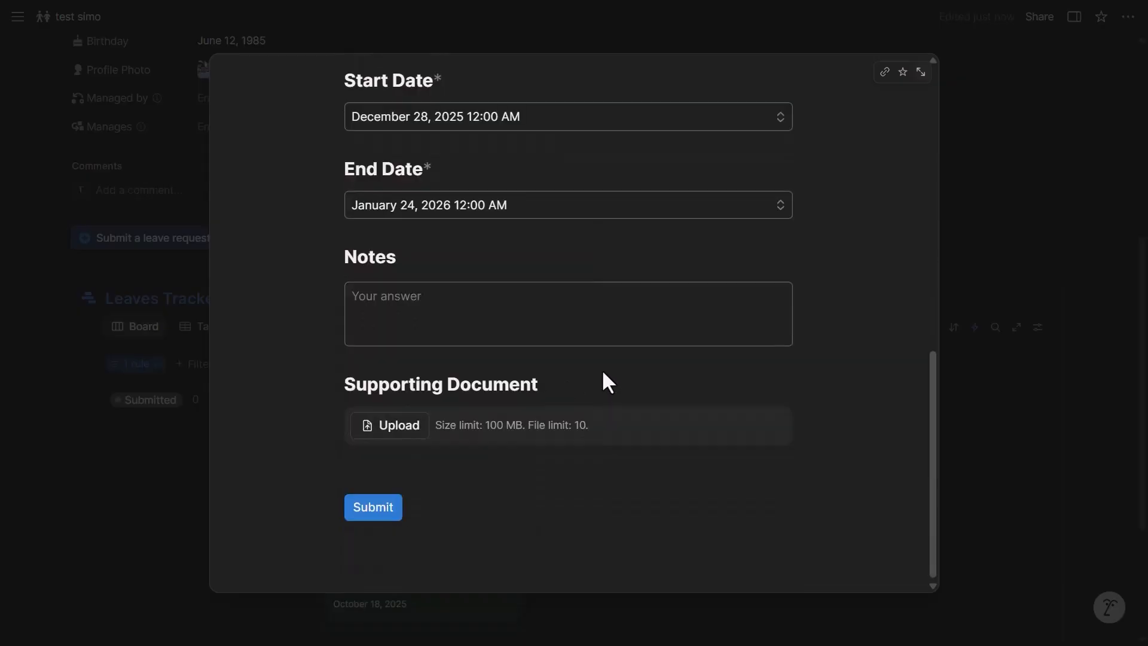
pyautogui.click(501, 317)
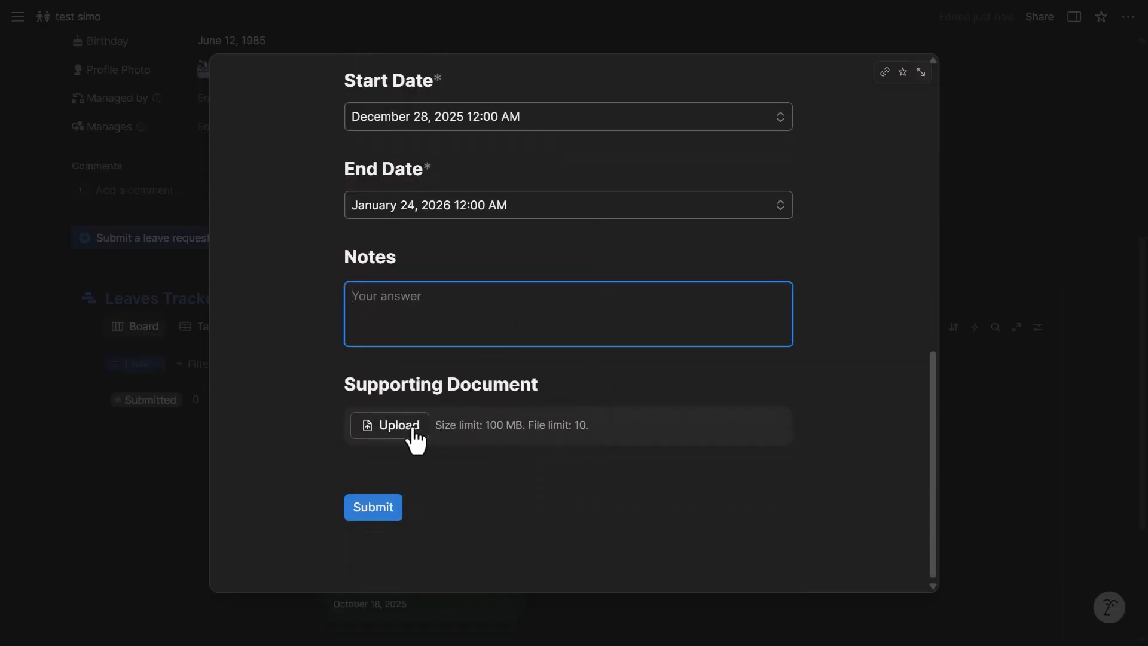
pyautogui.click(374, 508)
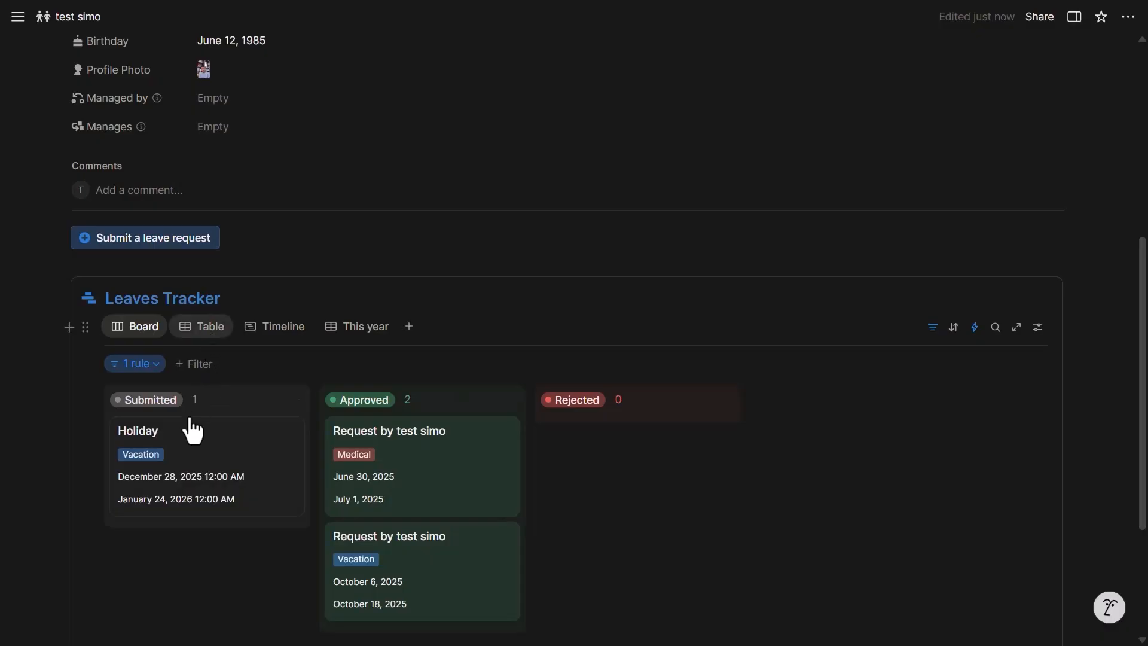
# Step: Comment on the 2025-09-26 request, @-mentioning the admin: 'please note I won't have internet connection'
pyautogui.click(218, 461)
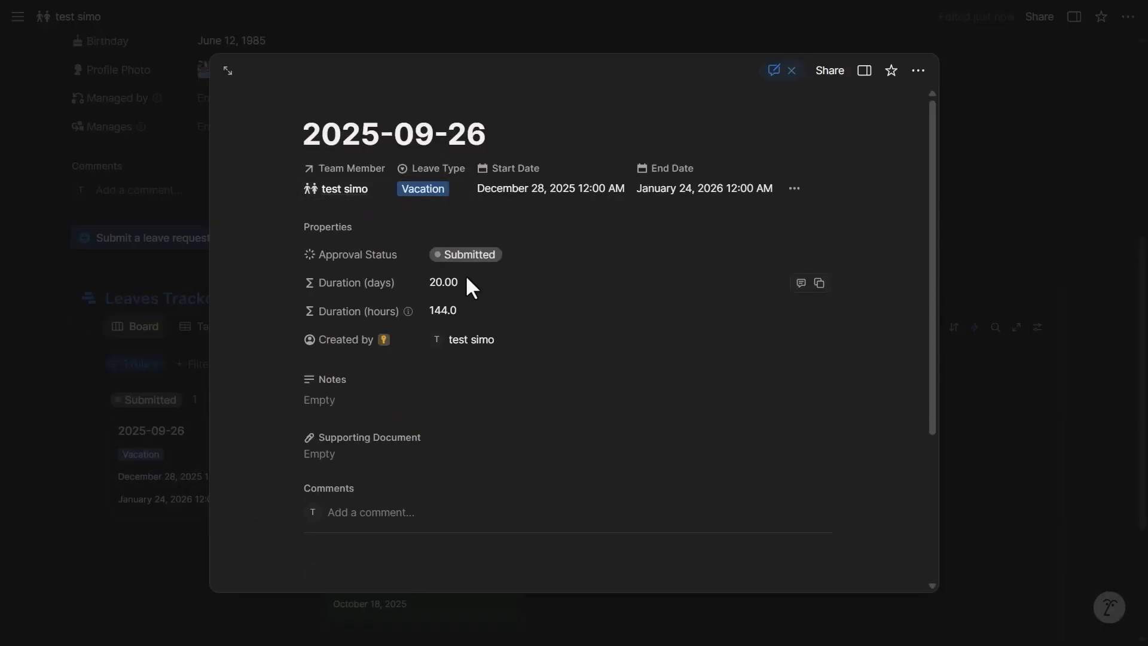
pyautogui.scroll(-2, 339, 395)
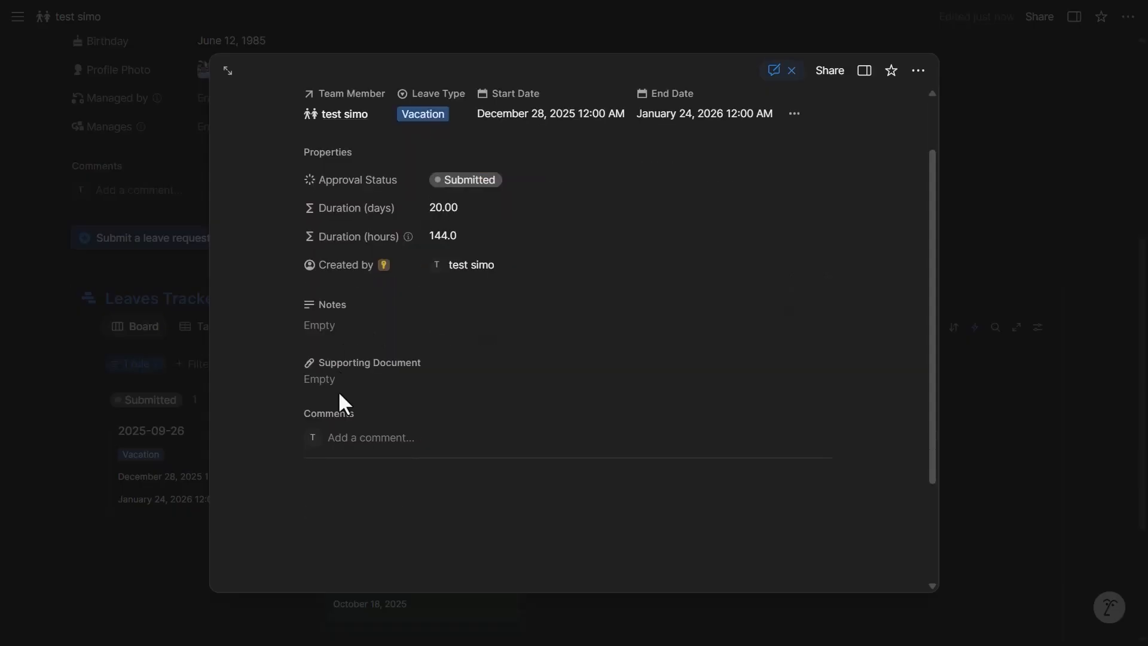
pyautogui.click(357, 446)
pyautogui.press('Return')
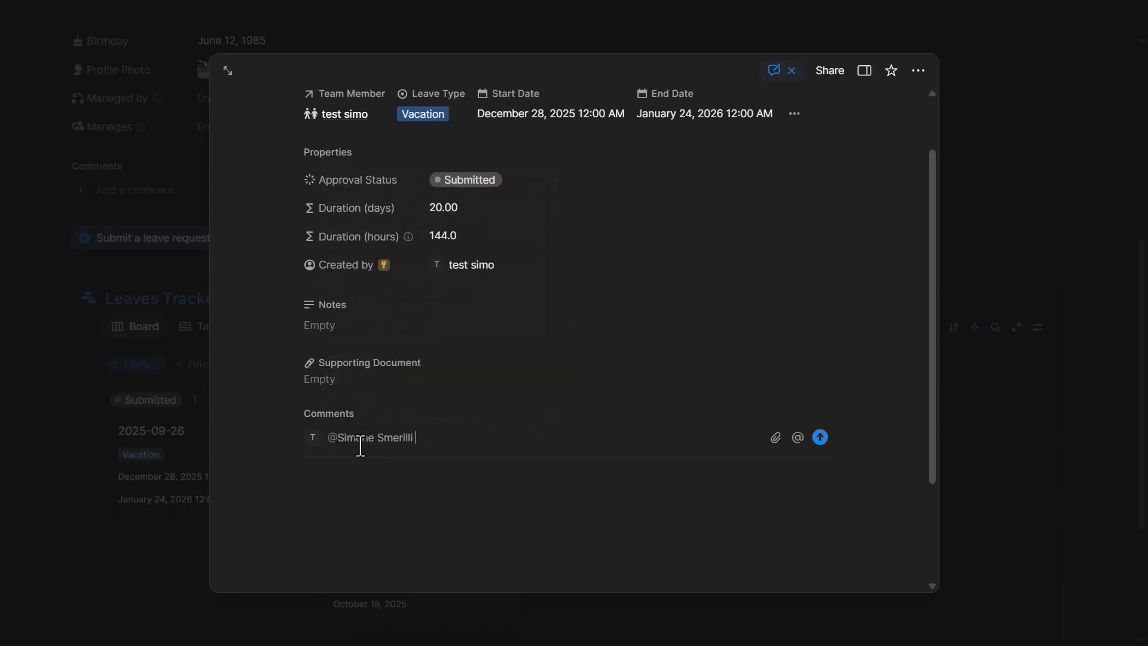
pyautogui.write("please note I won't have internet connection")
pyautogui.press('Return')
pyautogui.click(186, 358)
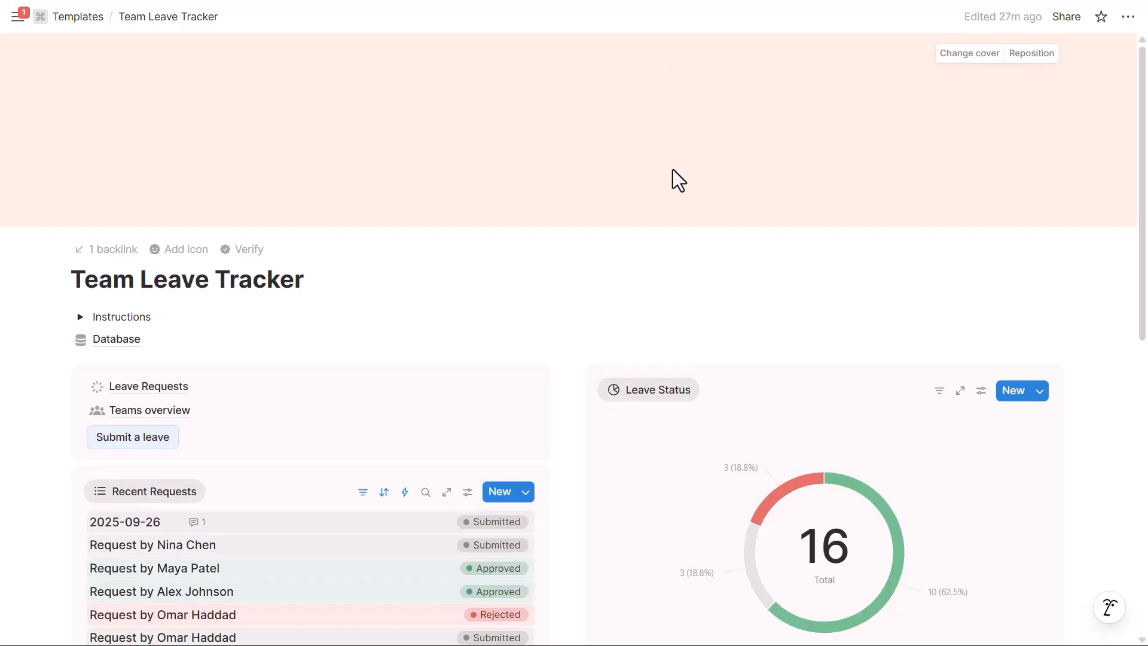
# Step: Open the 2025-09-26 leave request from the inbox notifications
pyautogui.scroll(-3, 540, 270)
pyautogui.scroll(-2, 540, 270)
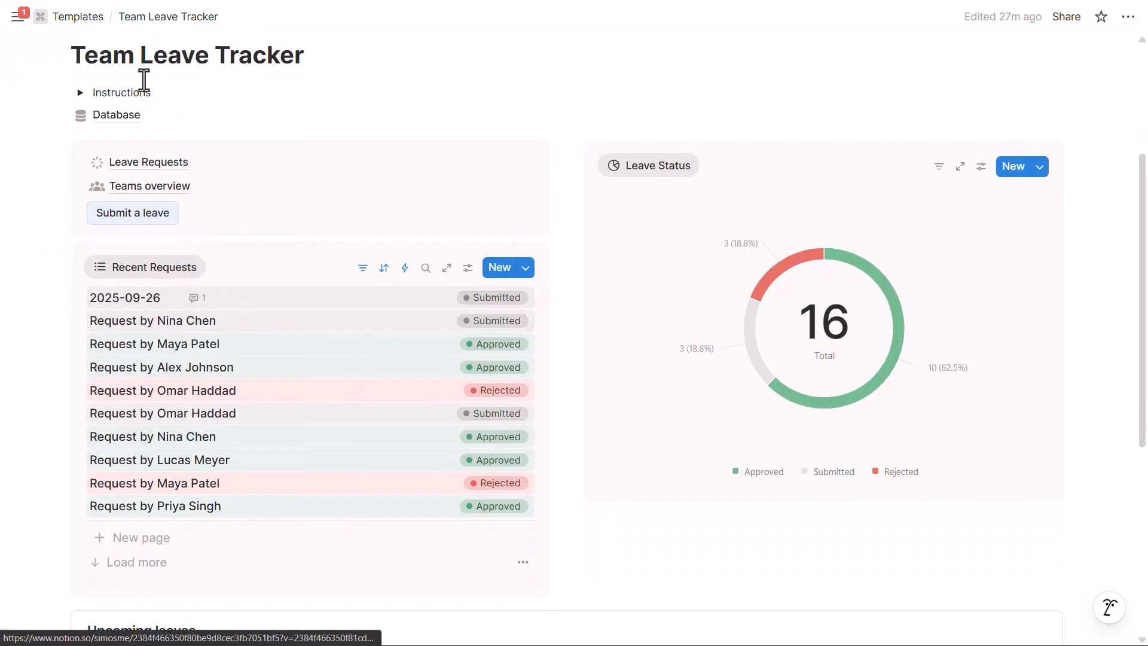
pyautogui.moveTo(16, 16)
pyautogui.click(66, 181)
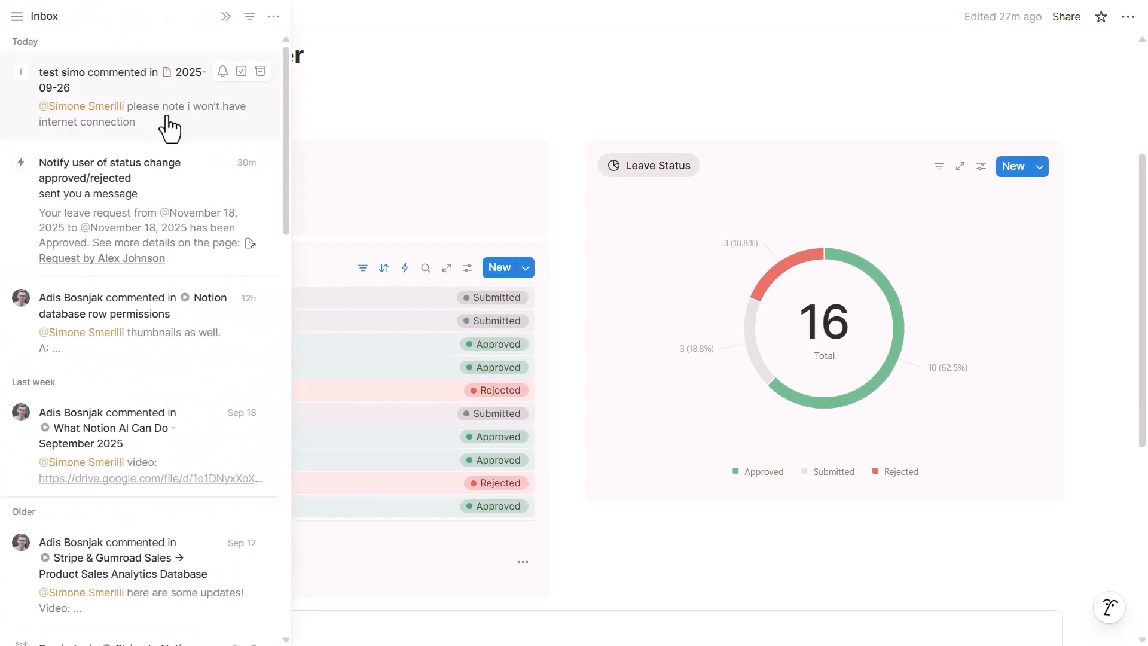
pyautogui.click(433, 306)
# Step: Read the request's comment and set its Approval Status to Rejected
pyautogui.scroll(-3, 461, 419)
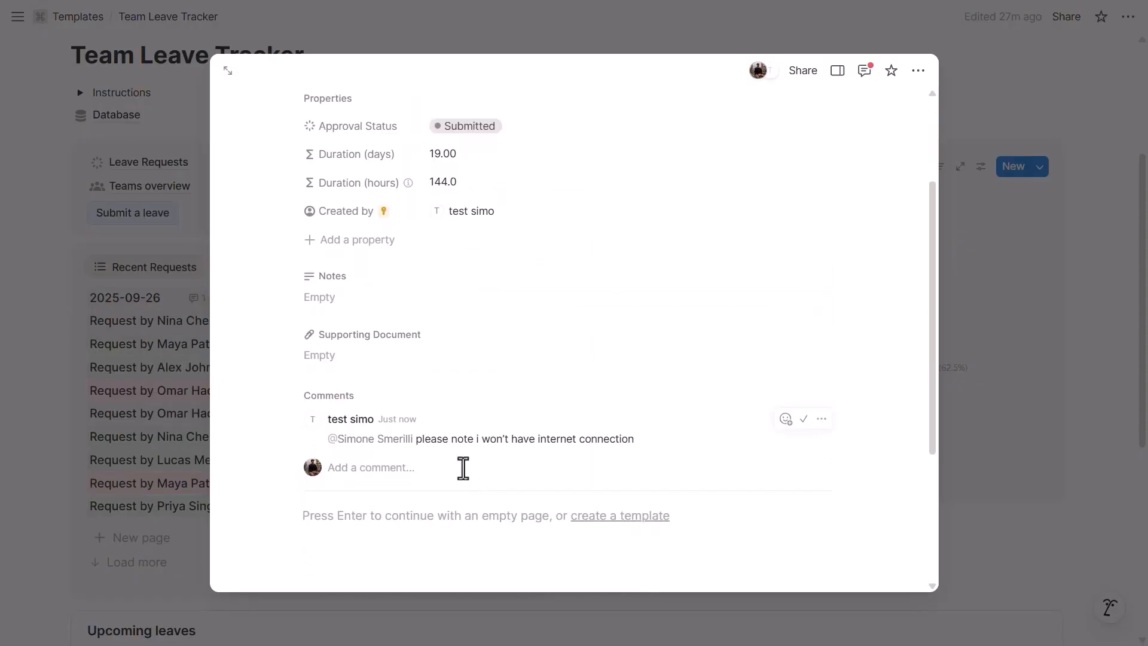
pyautogui.scroll(3, 446, 230)
pyautogui.scroll(-3, 747, 392)
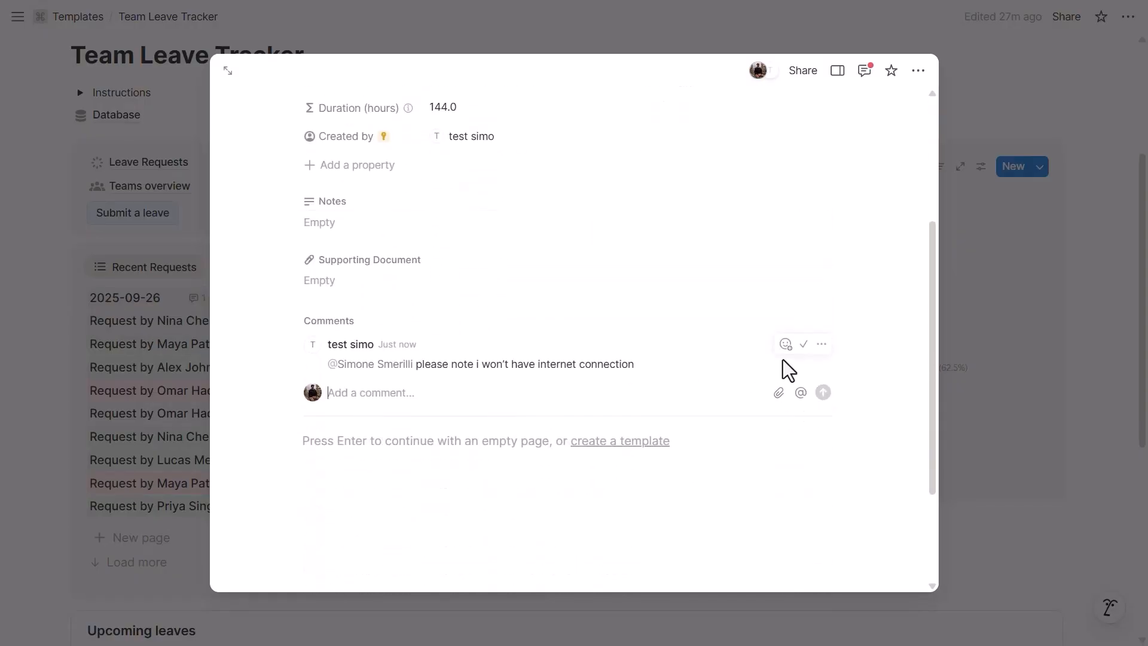
pyautogui.scroll(3, 782, 363)
pyautogui.click(467, 277)
pyautogui.click(472, 459)
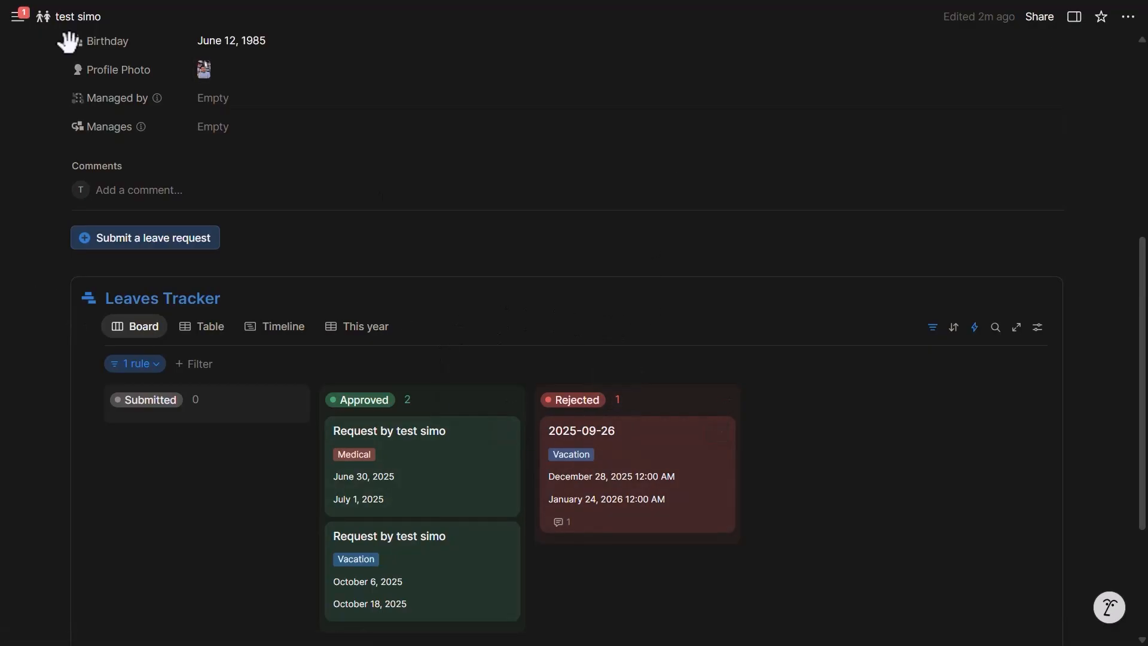
# Step: Open the rejection notification from Inbox and go to the linked team member's page
pyautogui.moveTo(18, 18)
pyautogui.click(66, 159)
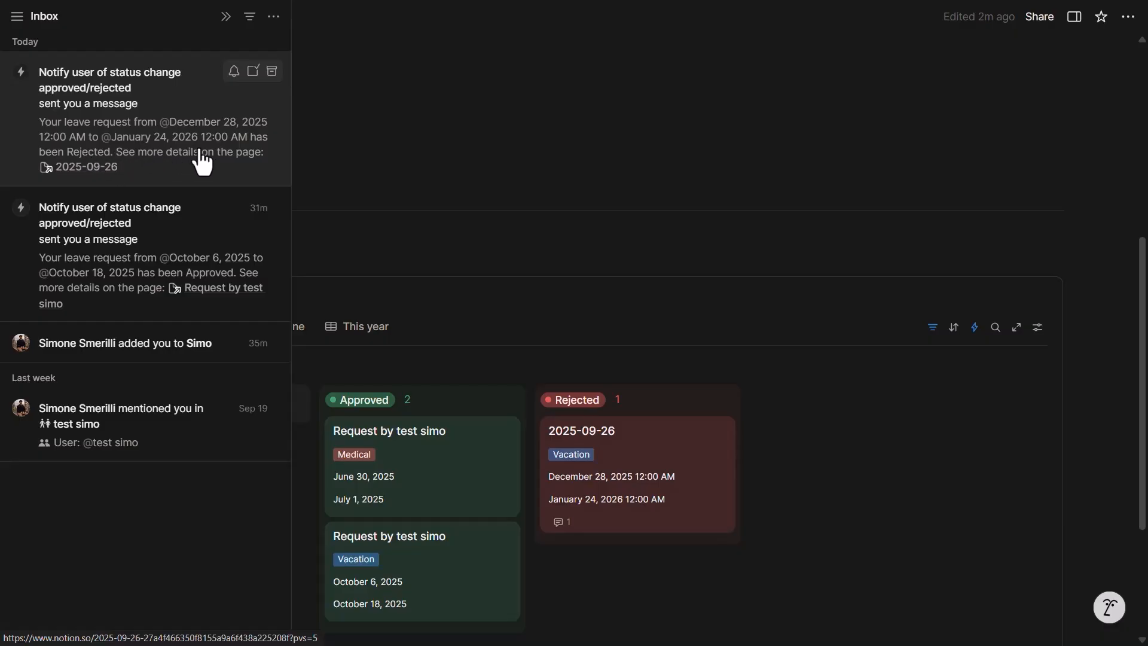
pyautogui.click(185, 154)
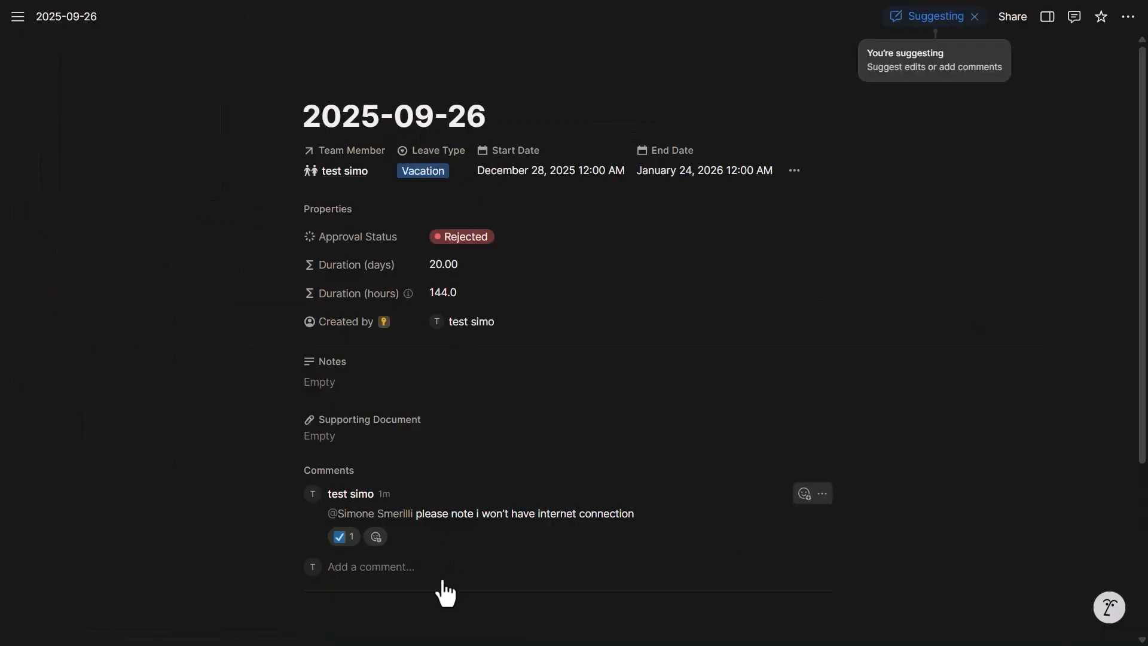
pyautogui.click(345, 171)
# Step: Star the team member's page and reopen it from Favorites in the pinned sidebar
pyautogui.click(891, 70)
pyautogui.click(144, 75)
pyautogui.click(19, 22)
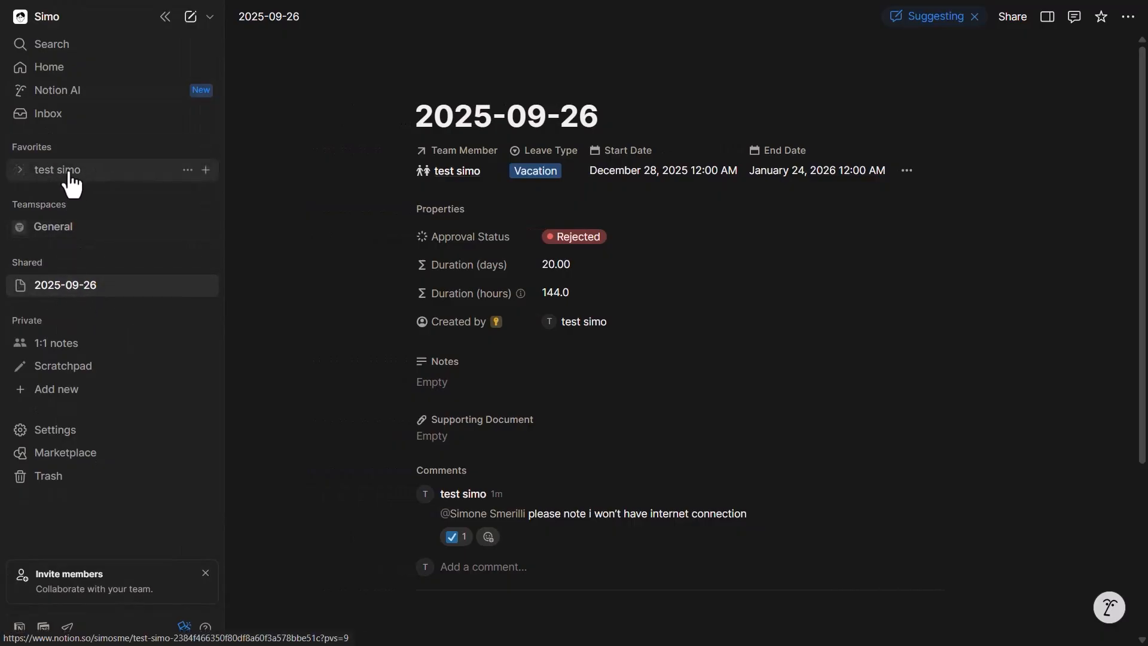
pyautogui.click(94, 174)
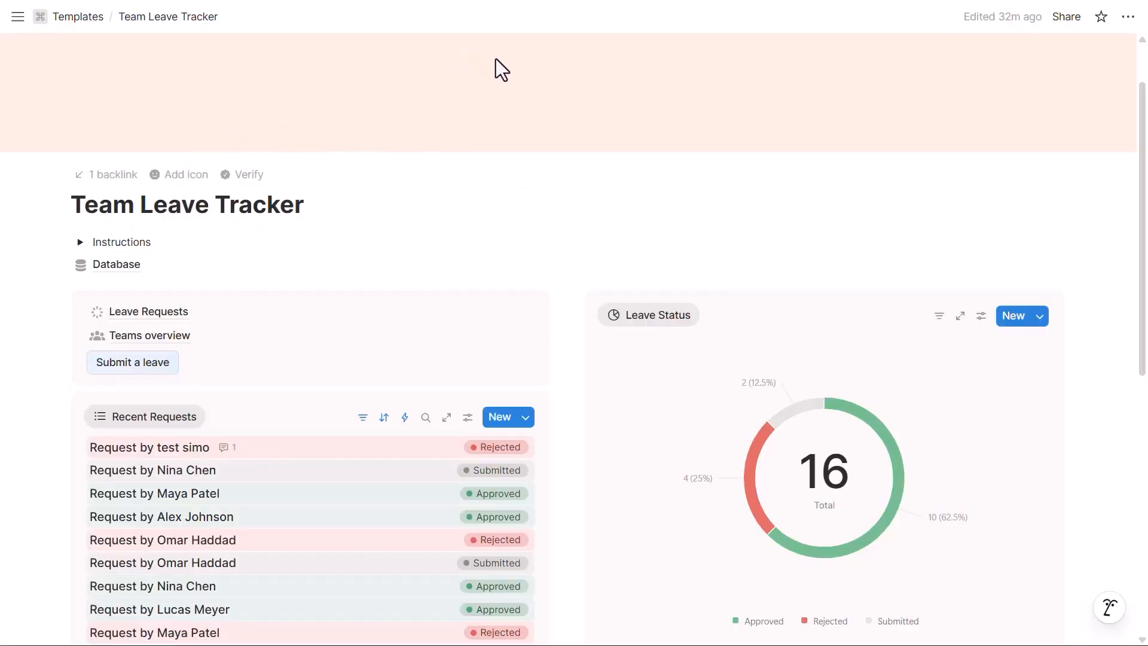
# Step: Inspect the Database's Share settings: page-level access sources, Anyone in User and Created by rules
pyautogui.click(233, 266)
pyautogui.click(1065, 18)
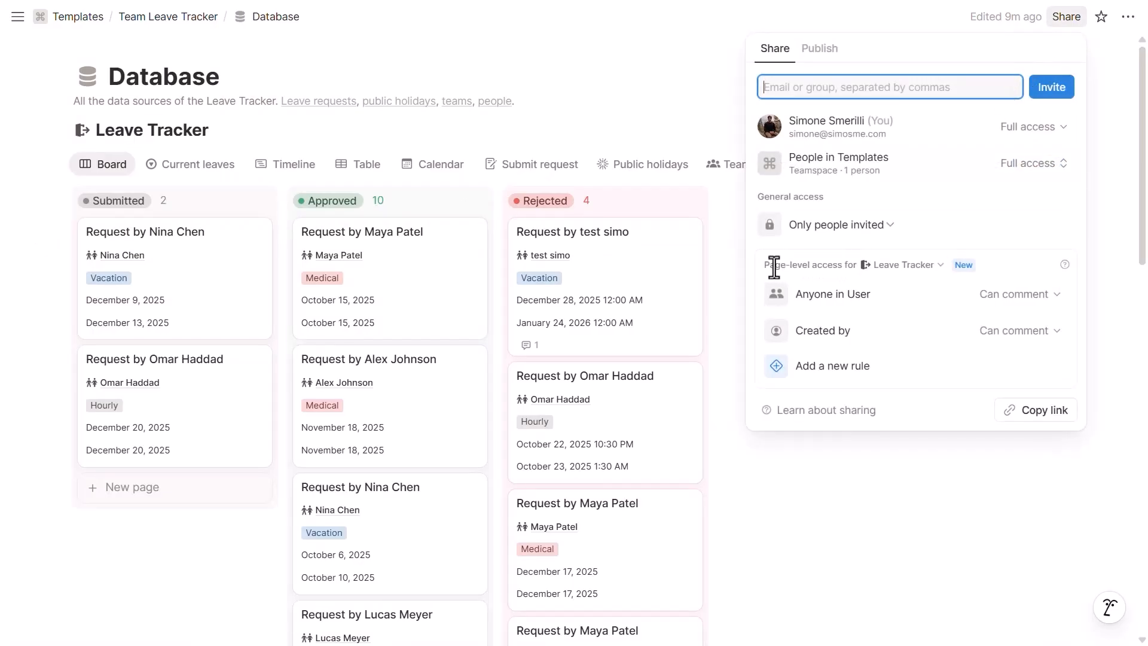
pyautogui.click(894, 266)
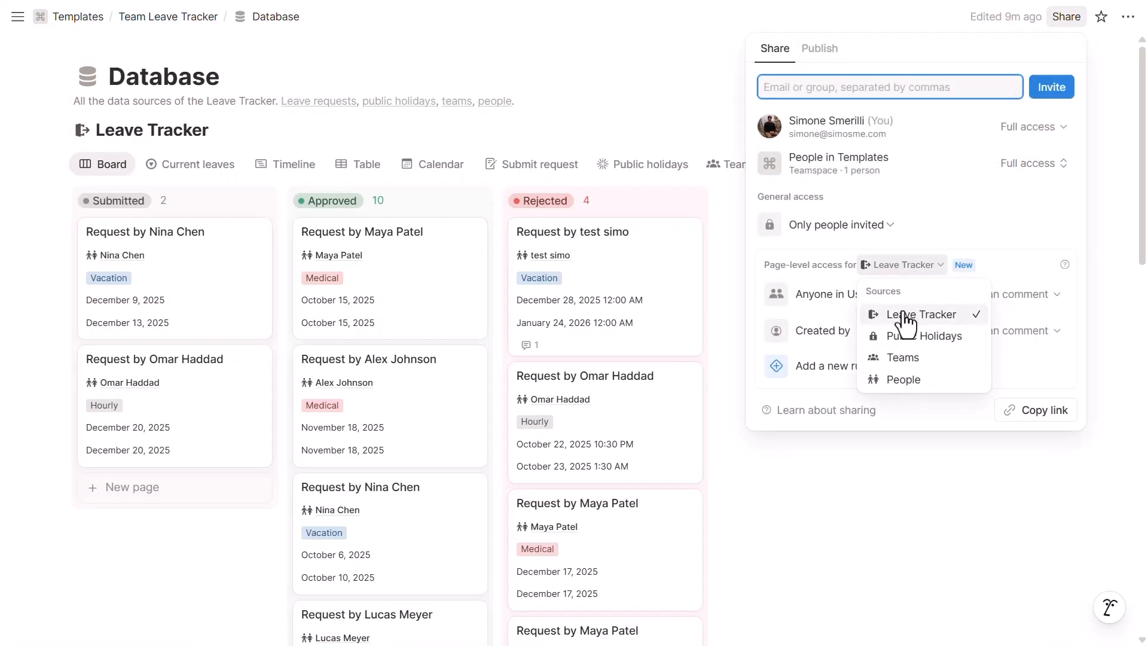
pyautogui.click(856, 308)
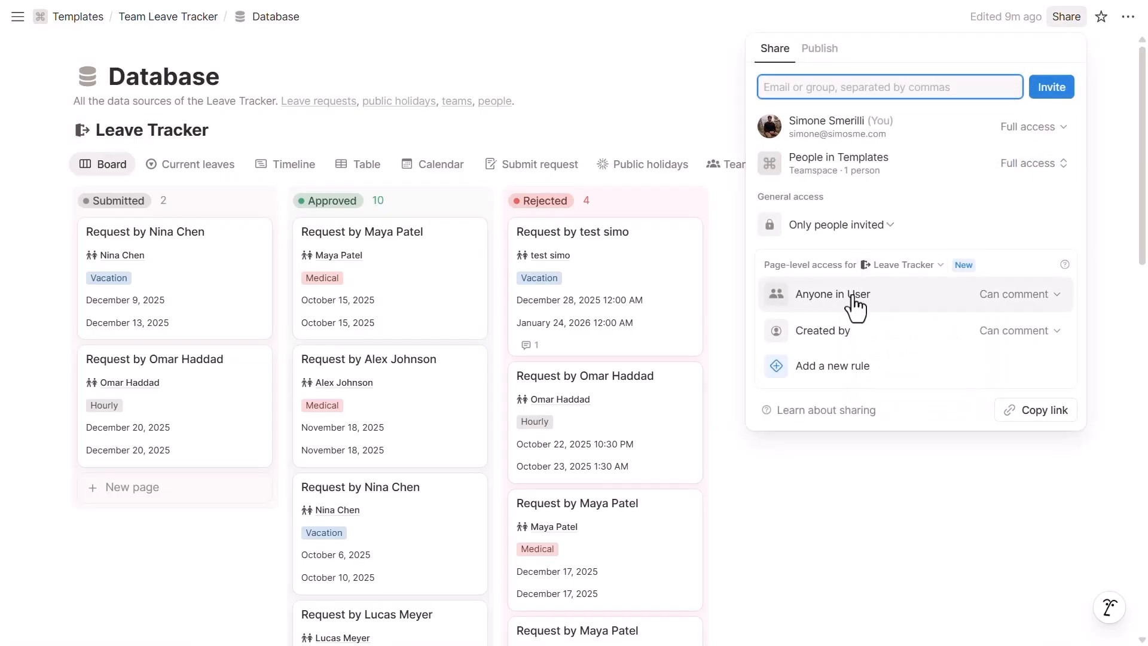
pyautogui.click(1029, 308)
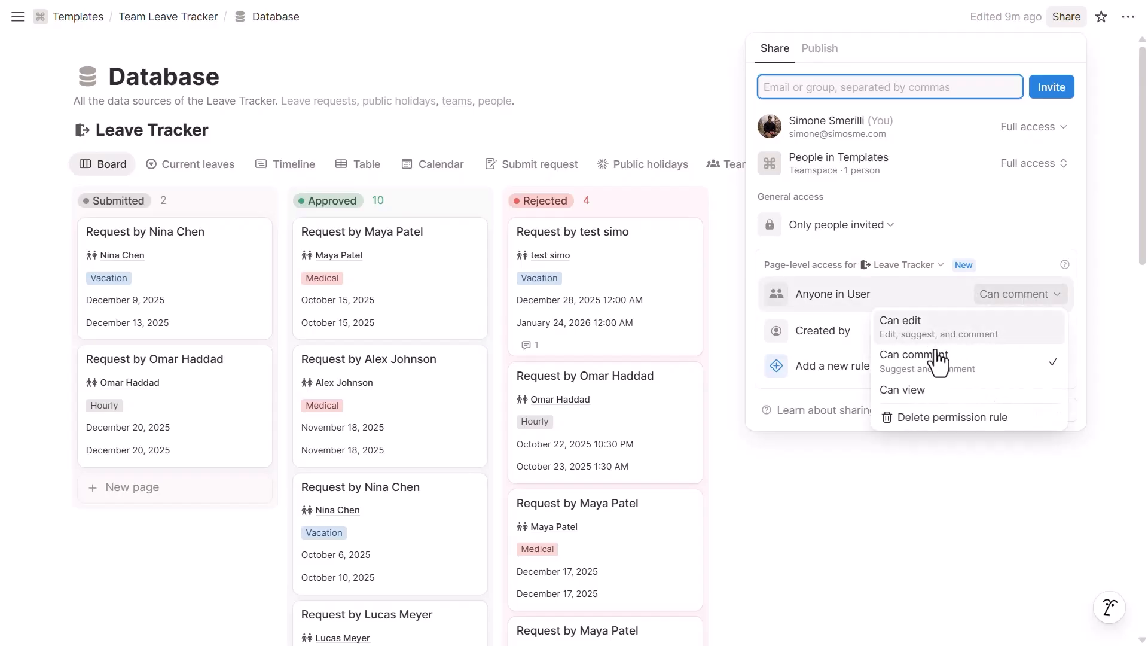
pyautogui.click(834, 329)
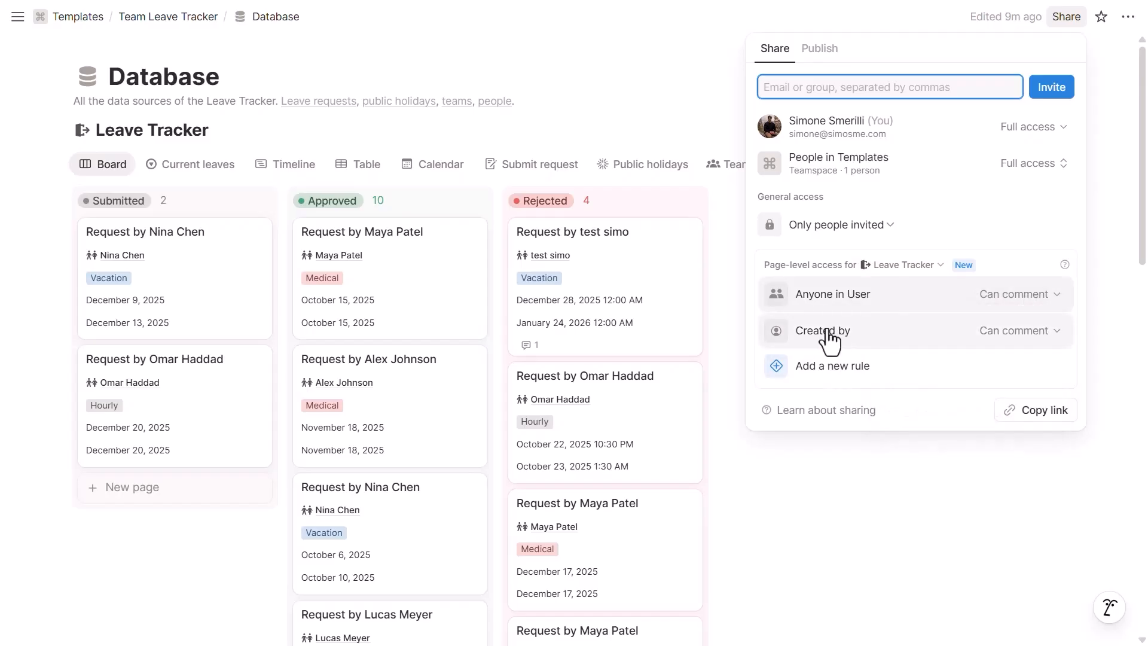
pyautogui.click(1011, 334)
pyautogui.click(914, 327)
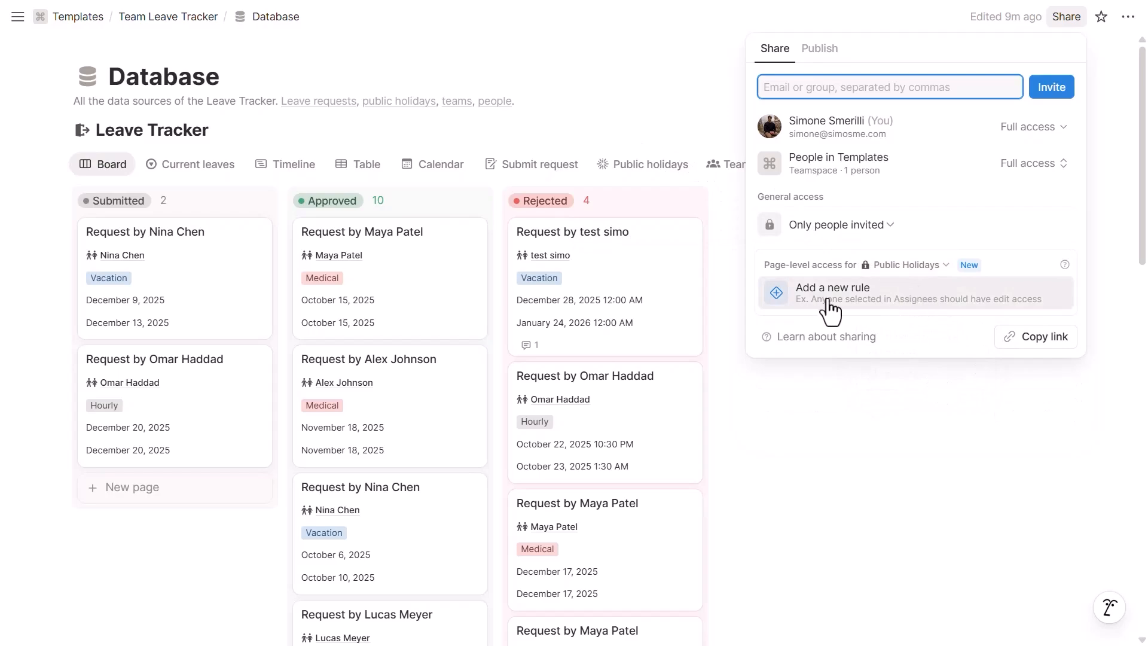
pyautogui.click(915, 270)
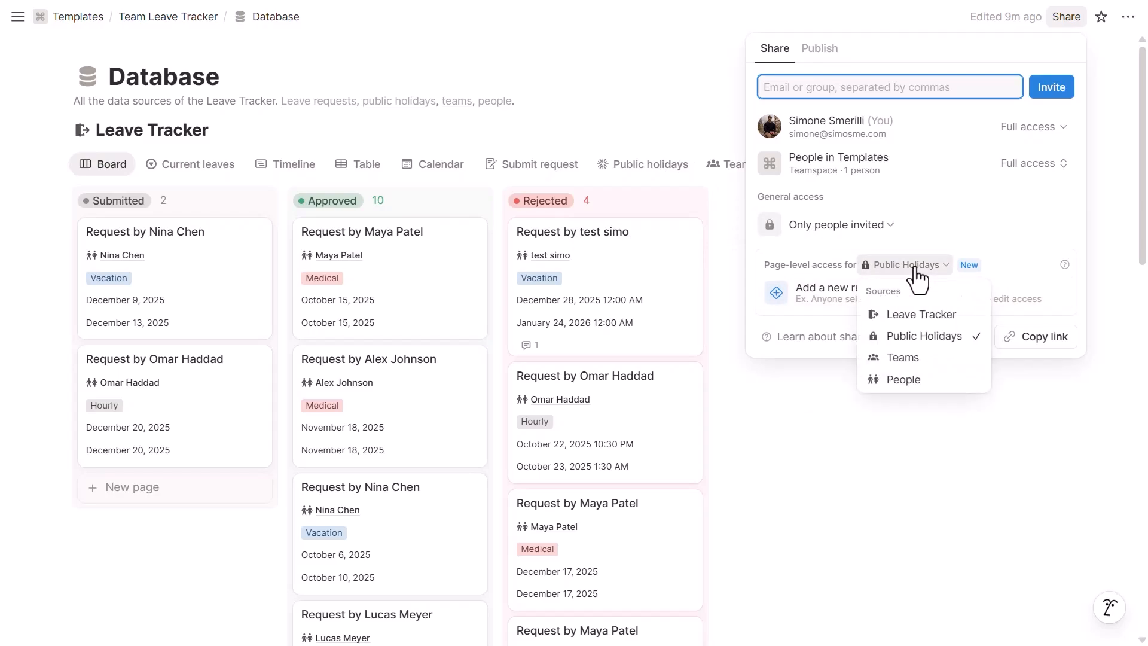
pyautogui.click(903, 357)
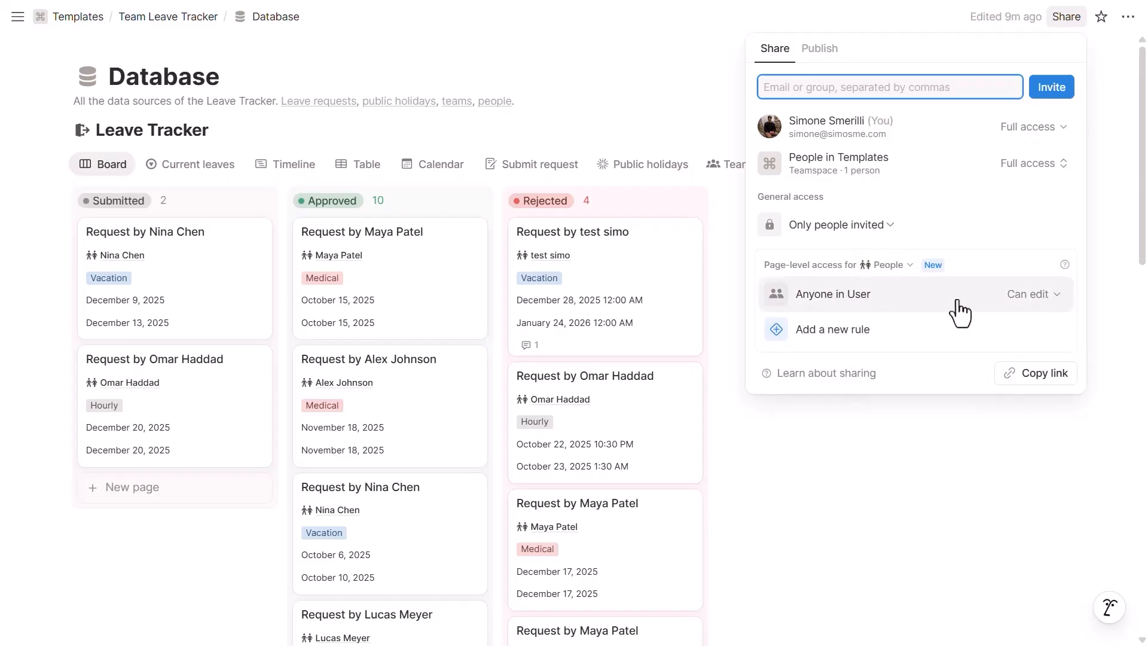
pyautogui.click(702, 180)
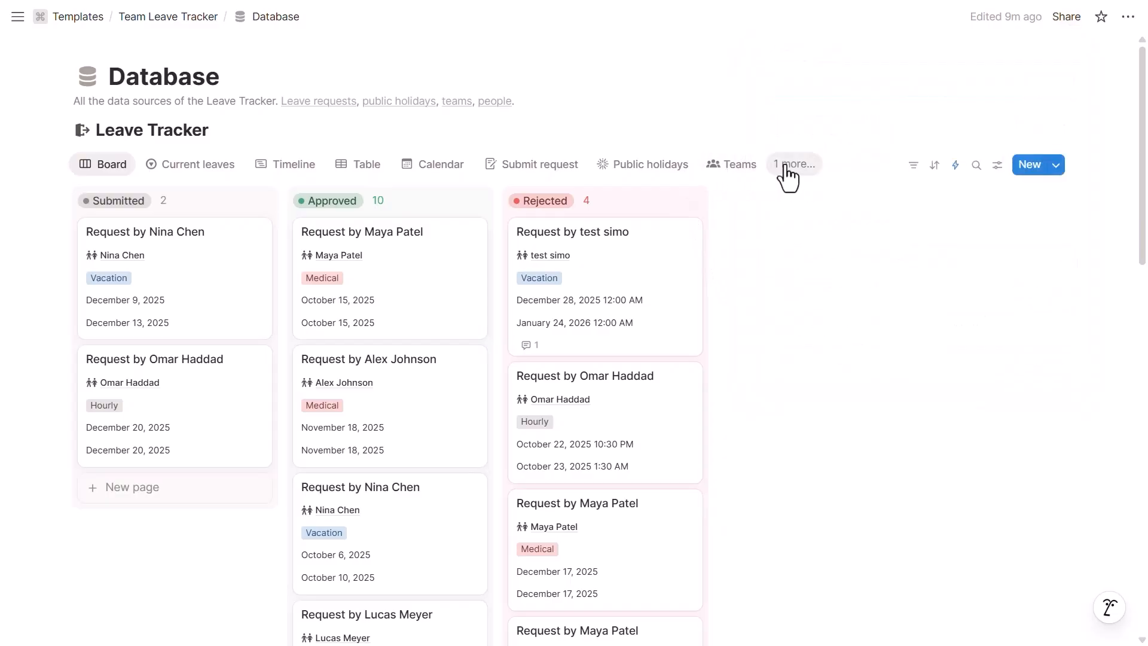
# Step: Switch to the People view and open the test team member's record beside the table
pyautogui.click(791, 166)
pyautogui.click(826, 398)
pyautogui.click(252, 361)
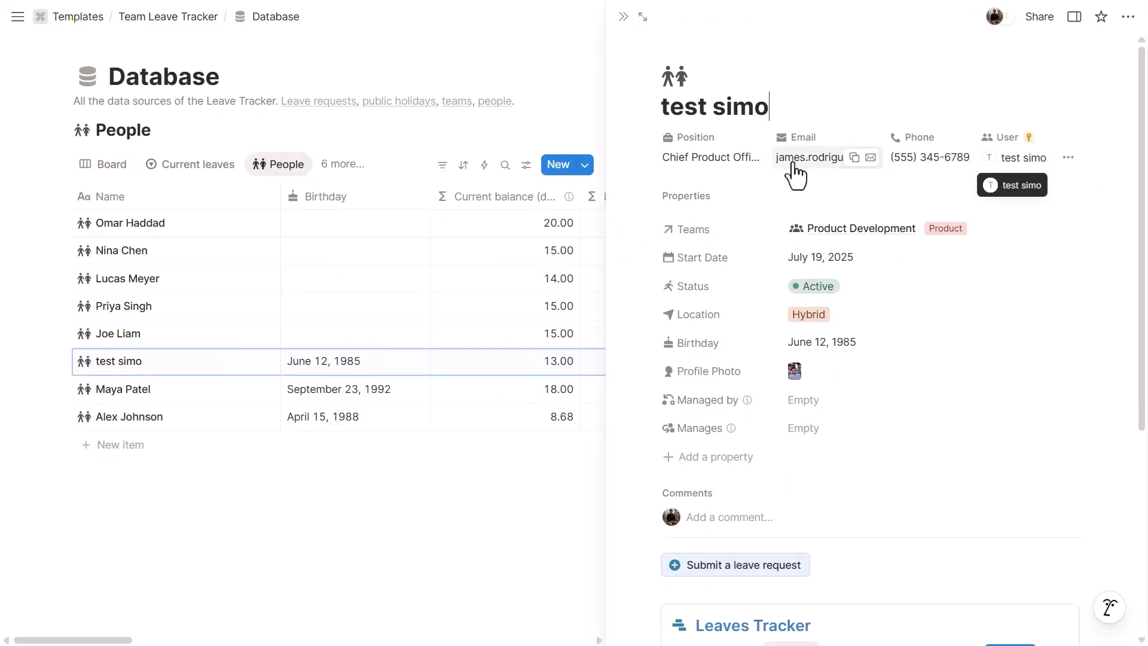
pyautogui.scroll(-4, 810, 213)
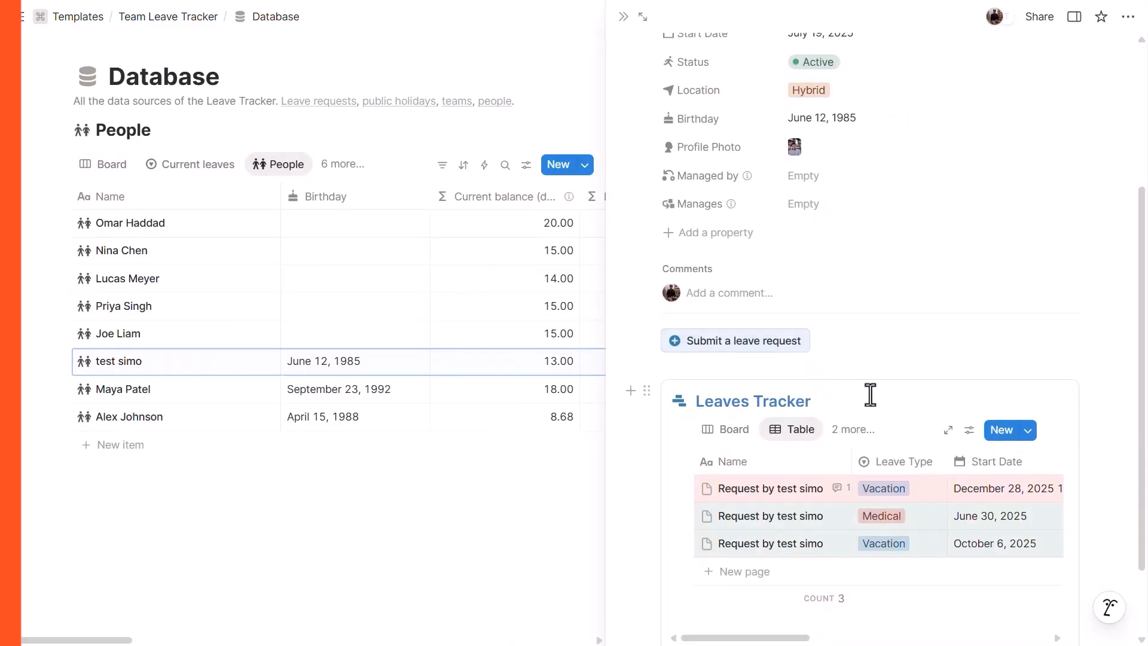